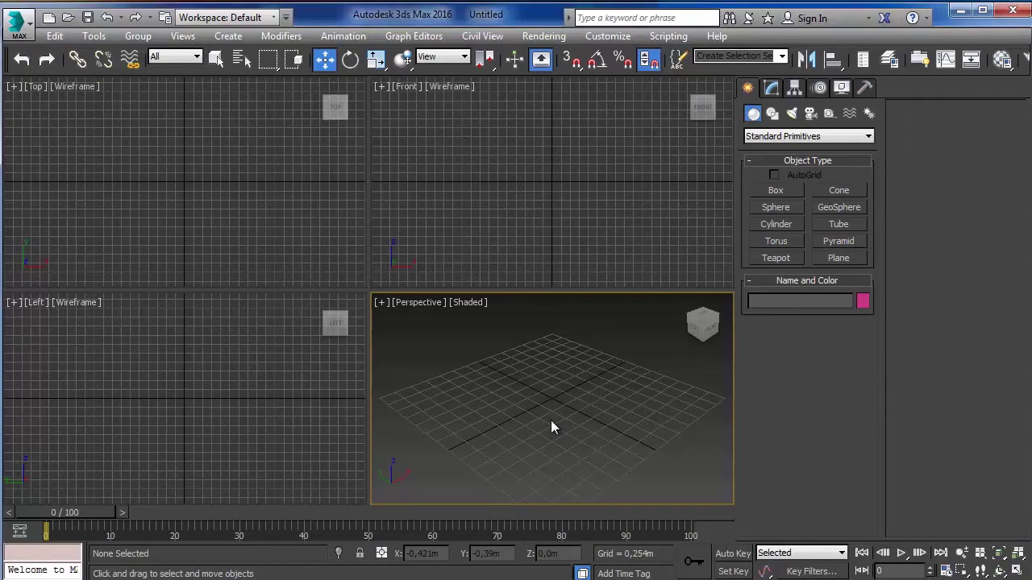
# Maximize the Perspective viewport with Alt+W so it fills the whole workspace
pyautogui.hotkey('alt', 'w')
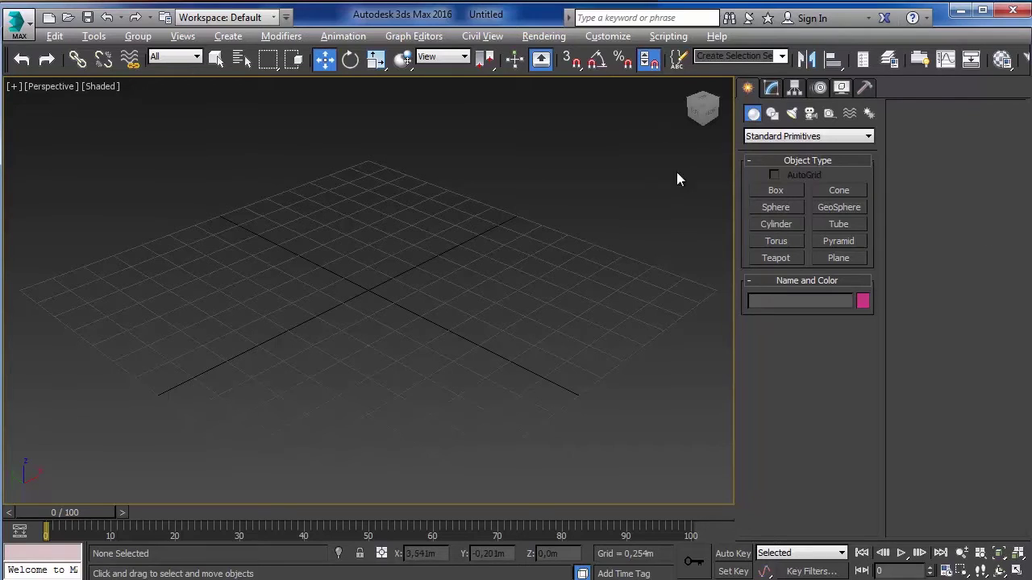
# Draw the Box001 car body box and lift it 0.187 m above the grid
pyautogui.click(774, 192)
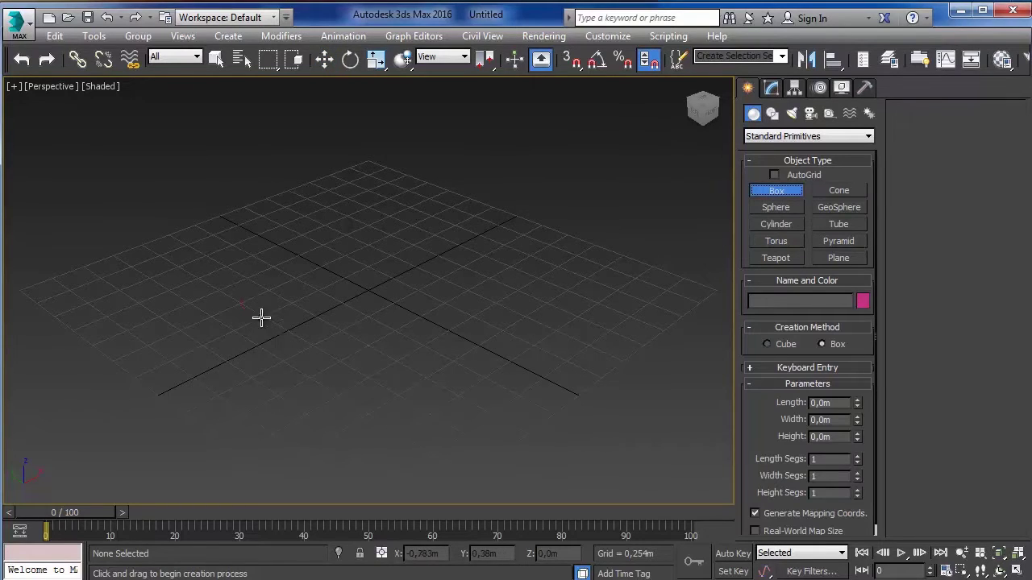
pyautogui.moveTo(261, 318); pyautogui.dragTo(530, 258)
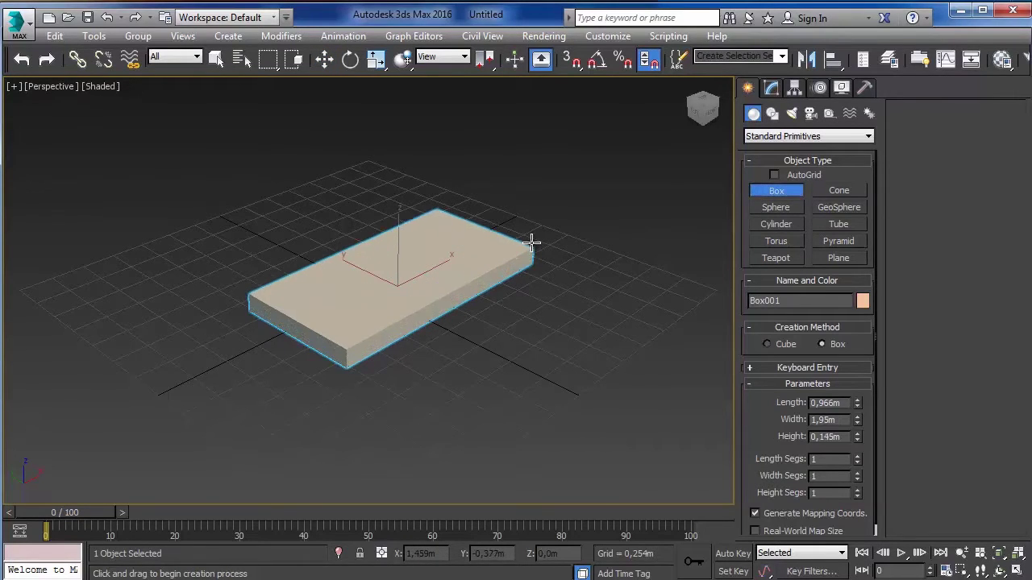
pyautogui.click(532, 203)
pyautogui.rightClick(532, 202)
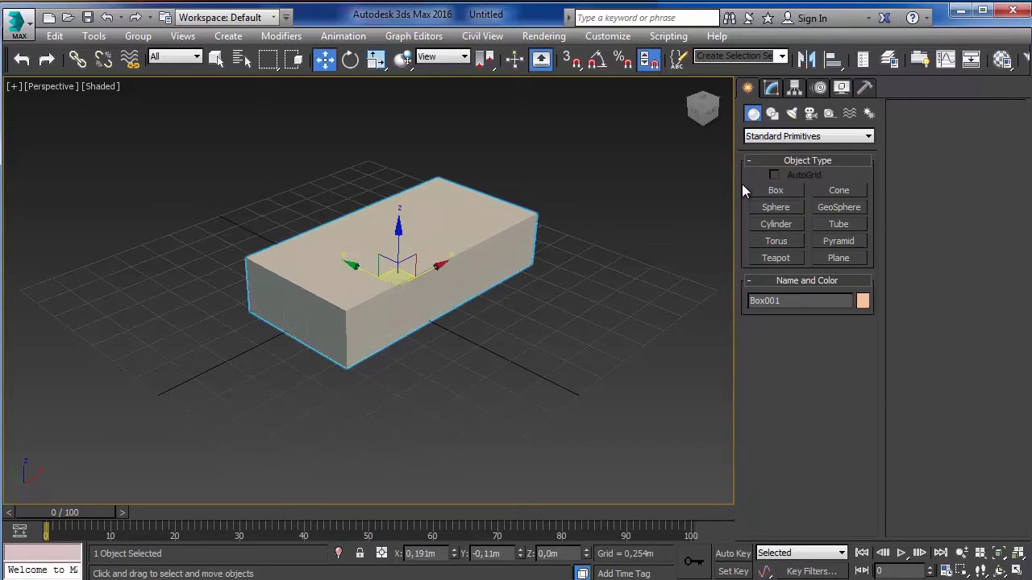
pyautogui.scroll(2, 439, 313)
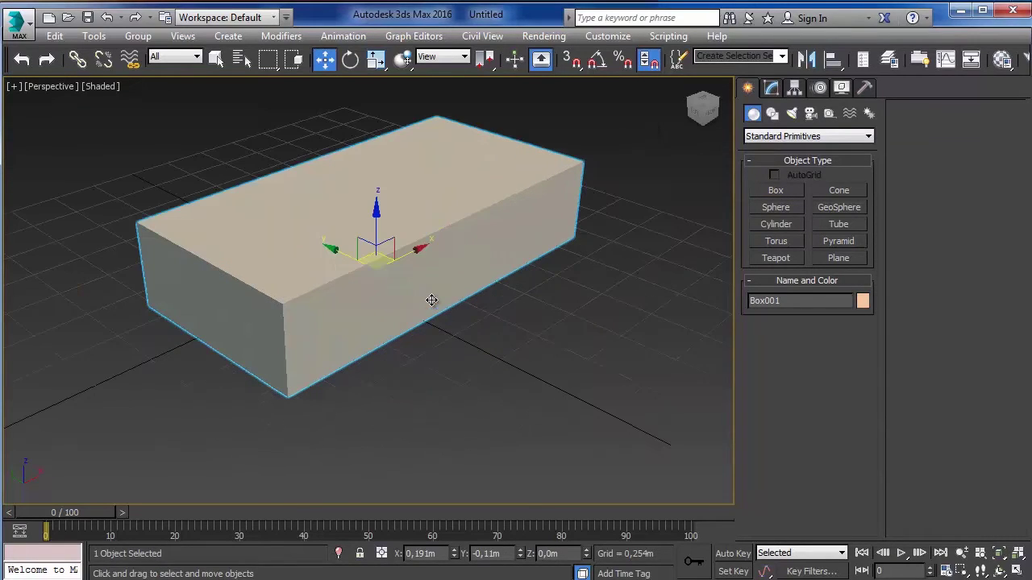
pyautogui.moveTo(376, 229); pyautogui.dragTo(589, 203)
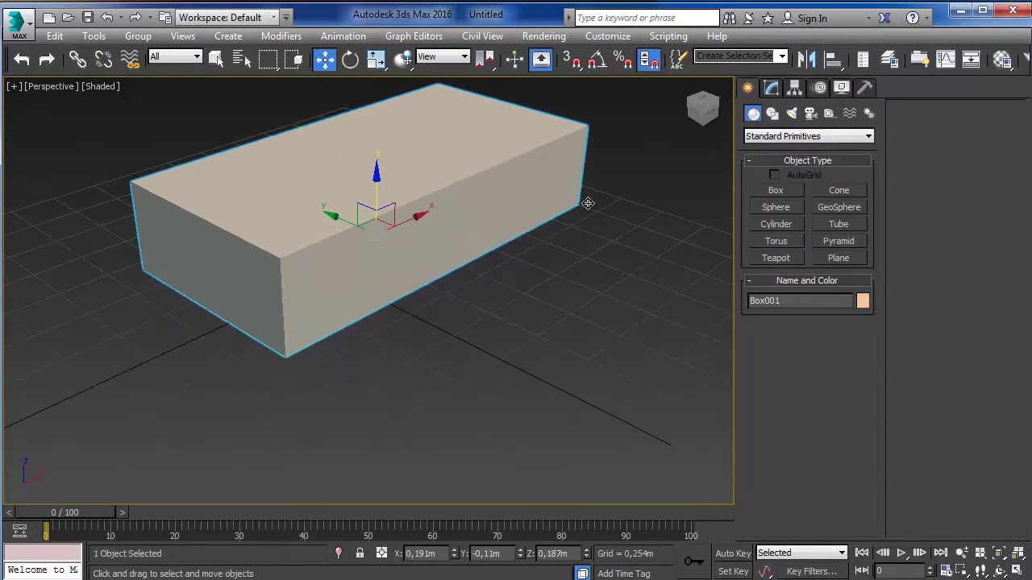
# Draw a wide, flat cylinder beside the box as the first wheel
pyautogui.click(778, 226)
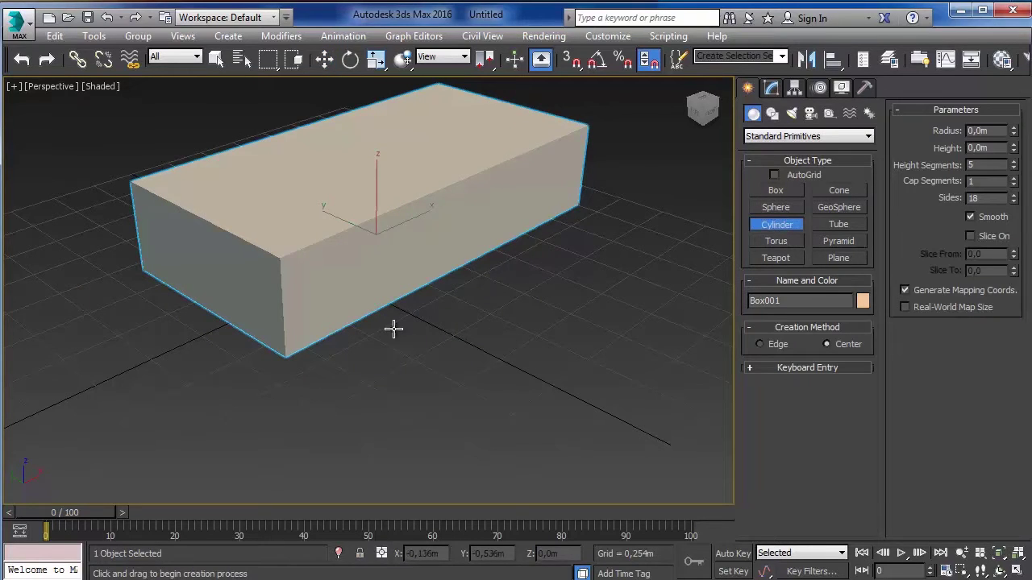
pyautogui.scroll(2, 393, 328)
pyautogui.scroll(2, 405, 306)
pyautogui.moveTo(356, 392)
pyautogui.mouseDown()
pyautogui.moveTo(404, 421)
pyautogui.moveTo(386, 403)
pyautogui.mouseUp()
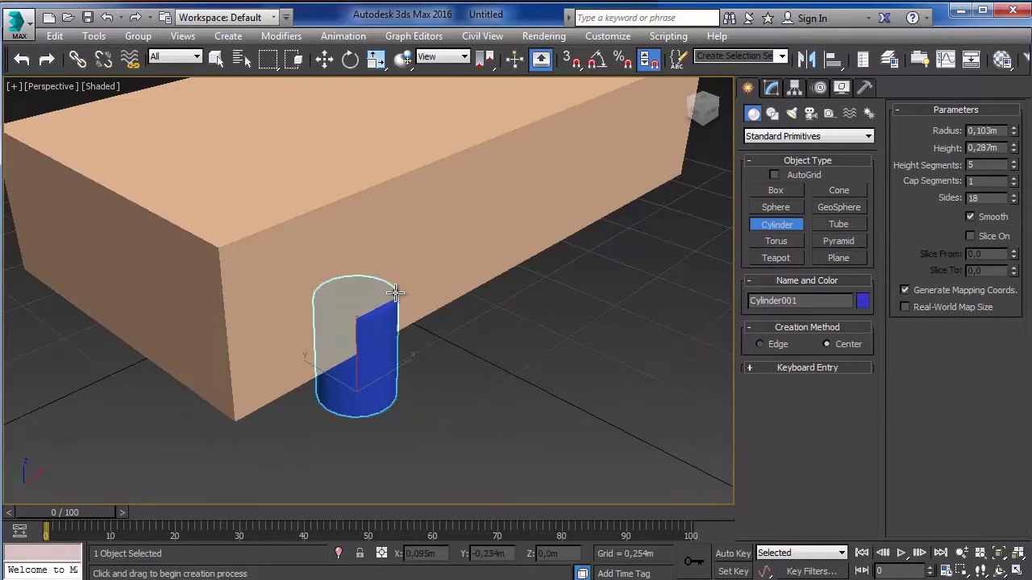
pyautogui.rightClick(442, 352)
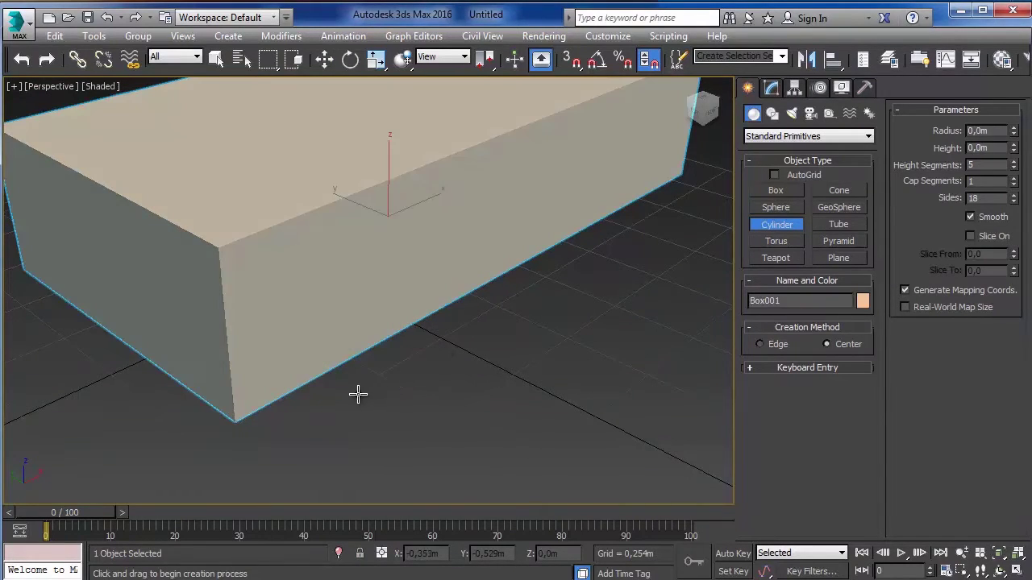
pyautogui.moveTo(357, 391); pyautogui.dragTo(396, 422)
pyautogui.click(388, 405)
# Rotate the cylinder exactly 90° around X so it stands upright
pyautogui.press('e')
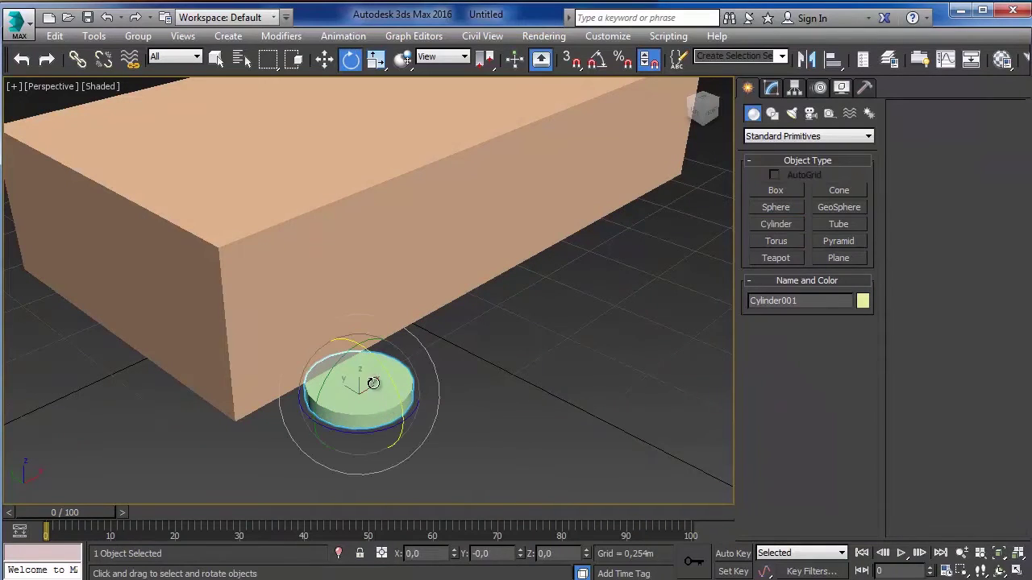
pyautogui.moveTo(366, 354); pyautogui.dragTo(432, 446)
pyautogui.rightClick(433, 447)
pyautogui.moveTo(373, 352); pyautogui.dragTo(416, 413)
pyautogui.press('f')
# In the Left view, raise the upright wheel up beside the box
pyautogui.press('z')
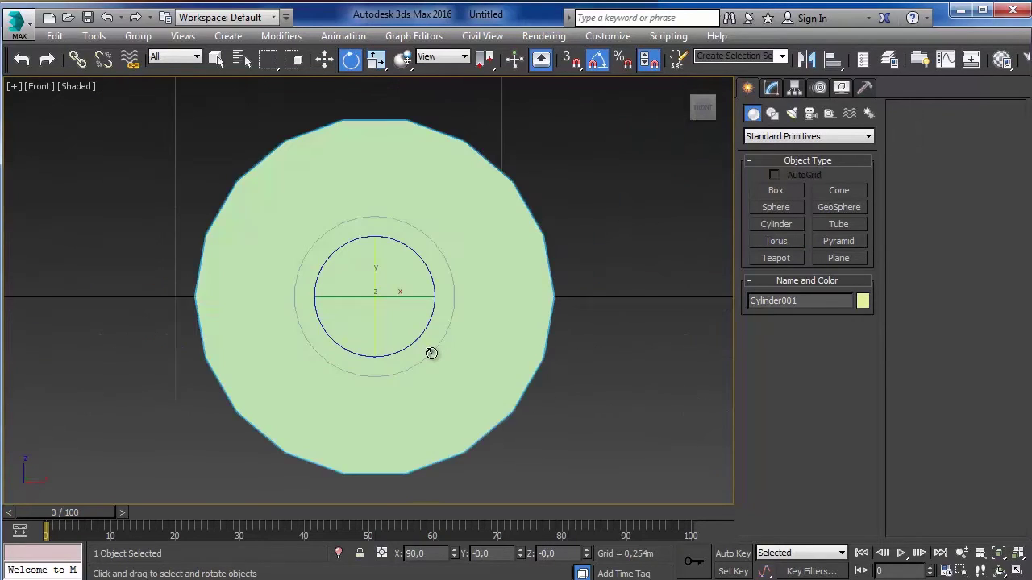
pyautogui.press('l')
pyautogui.scroll(-3, 431, 350)
pyautogui.scroll(-3, 435, 325)
pyautogui.press('w')
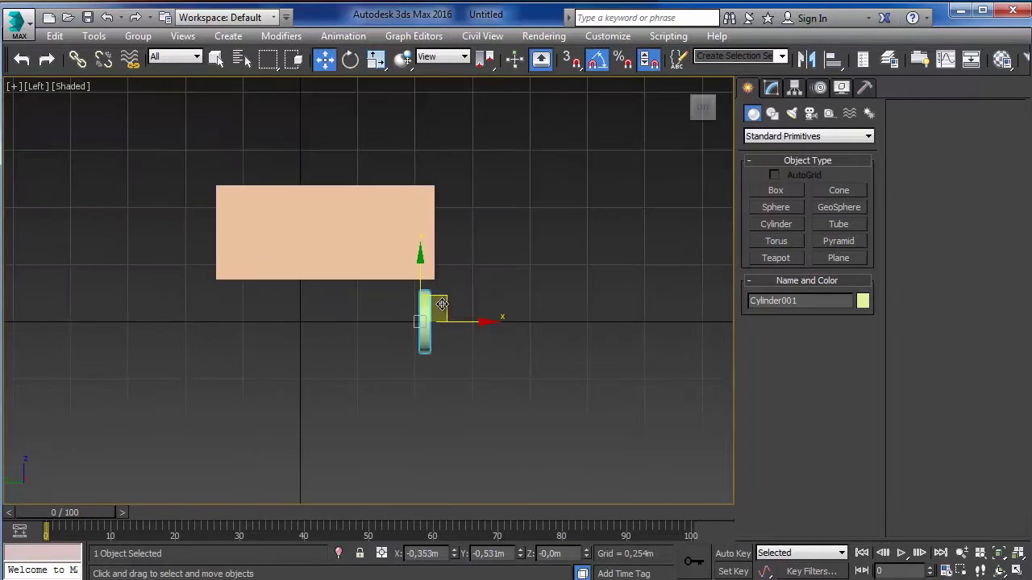
pyautogui.scroll(5, 444, 309)
pyautogui.scroll(-3, 444, 309)
pyautogui.moveTo(411, 306); pyautogui.dragTo(421, 214)
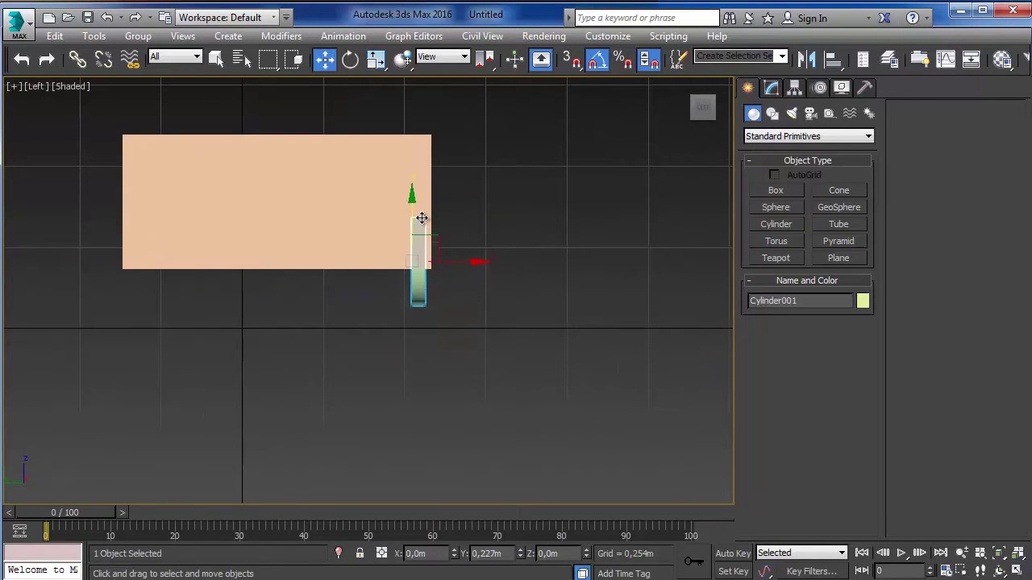
pyautogui.scroll(3, 493, 171)
# Enable 3D vertex snapping and snap the wheel to the box's lower corner
pyautogui.press('s')
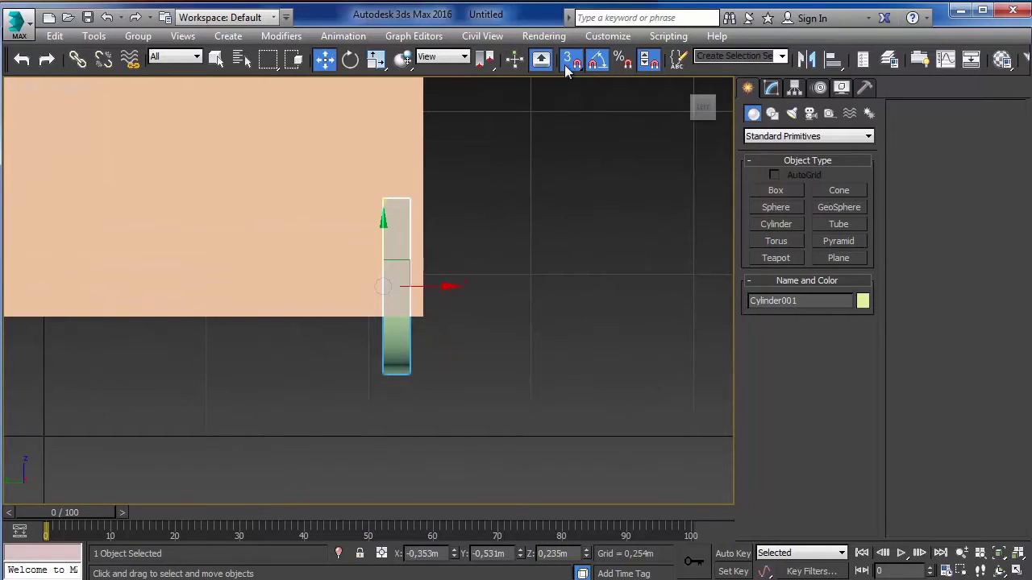
pyautogui.rightClick(569, 63)
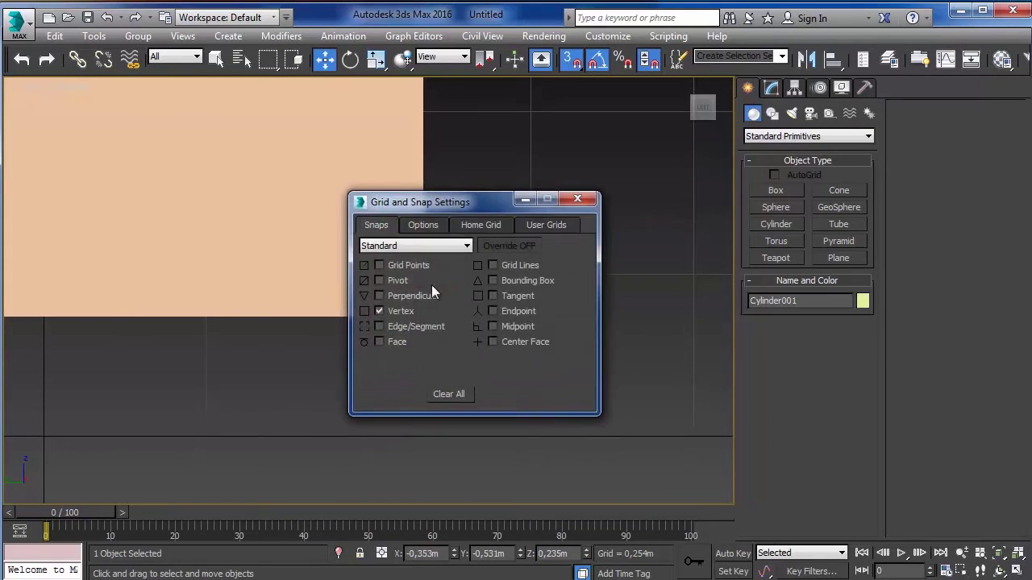
pyautogui.click(579, 199)
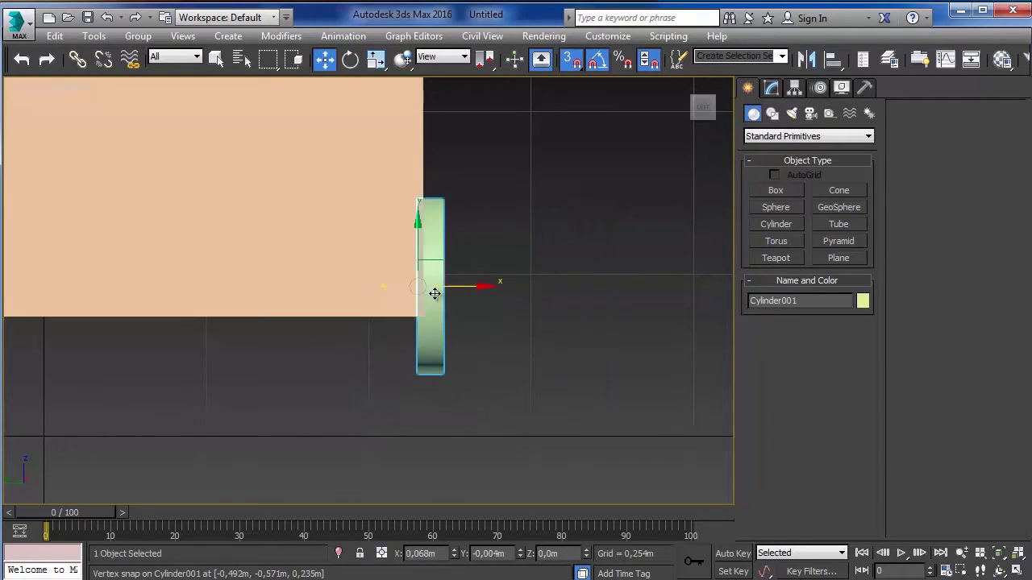
pyautogui.moveTo(417, 292); pyautogui.dragTo(431, 315)
pyautogui.scroll(2, 425, 252)
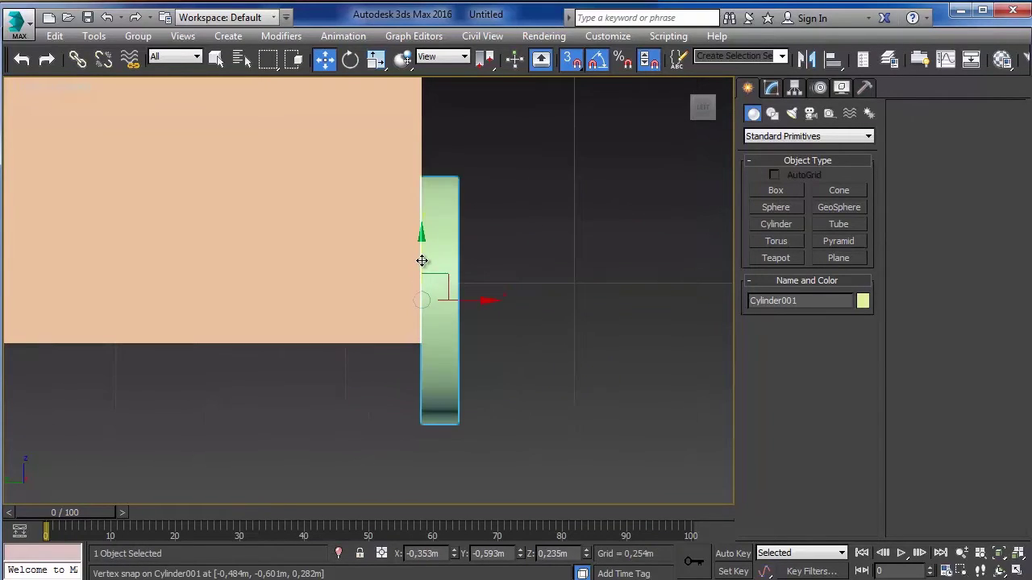
pyautogui.moveTo(423, 258); pyautogui.dragTo(422, 333)
# Return to the Perspective view and orbit in on the wheel against the box
pyautogui.press('p')
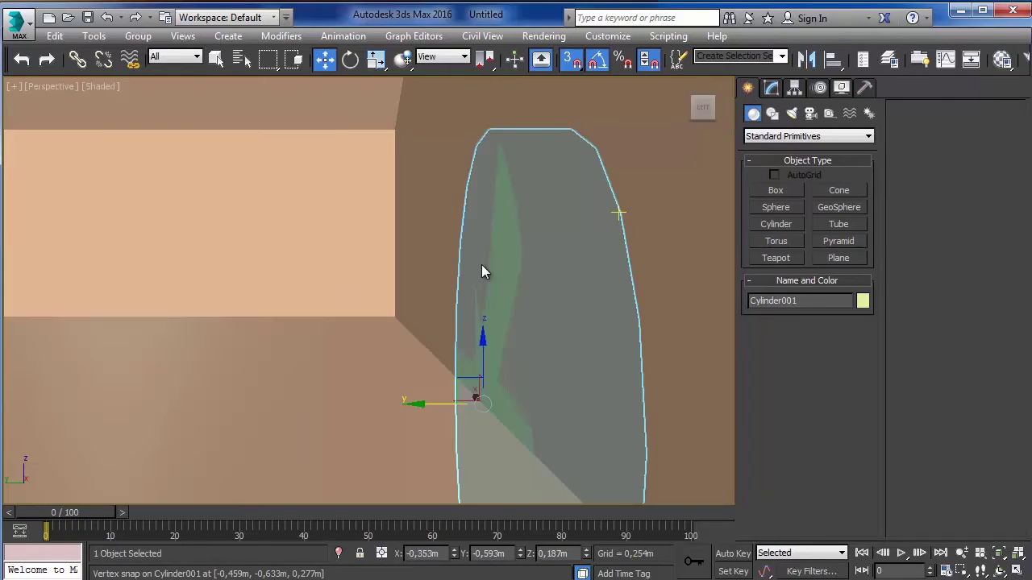
pyautogui.keyDown('alt'); pyautogui.moveTo(483, 272); pyautogui.dragTo(350, 334, button='middle'); pyautogui.keyUp('alt')
pyautogui.scroll(-3, 363, 305)
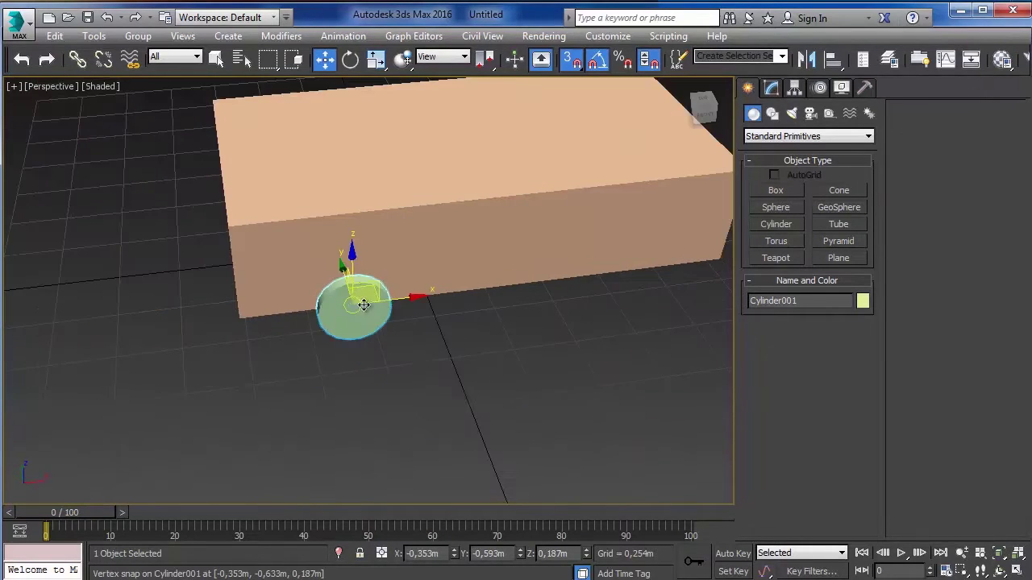
pyautogui.moveTo(479, 309)
pyautogui.keyDown('alt'); pyautogui.mouseDown(button='middle')
pyautogui.moveTo(519, 299)
pyautogui.moveTo(473, 284)
pyautogui.mouseUp(button='middle'); pyautogui.keyUp('alt')
pyautogui.scroll(3, 518, 299)
# Deselect the wheel and zoom out to see the whole scene
pyautogui.click(474, 284)
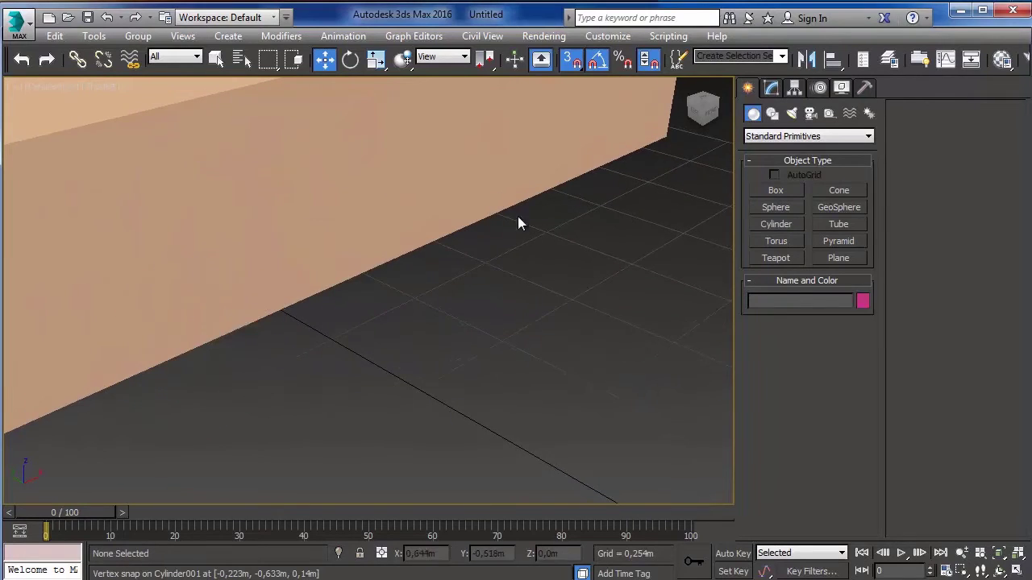
pyautogui.scroll(2, 518, 216)
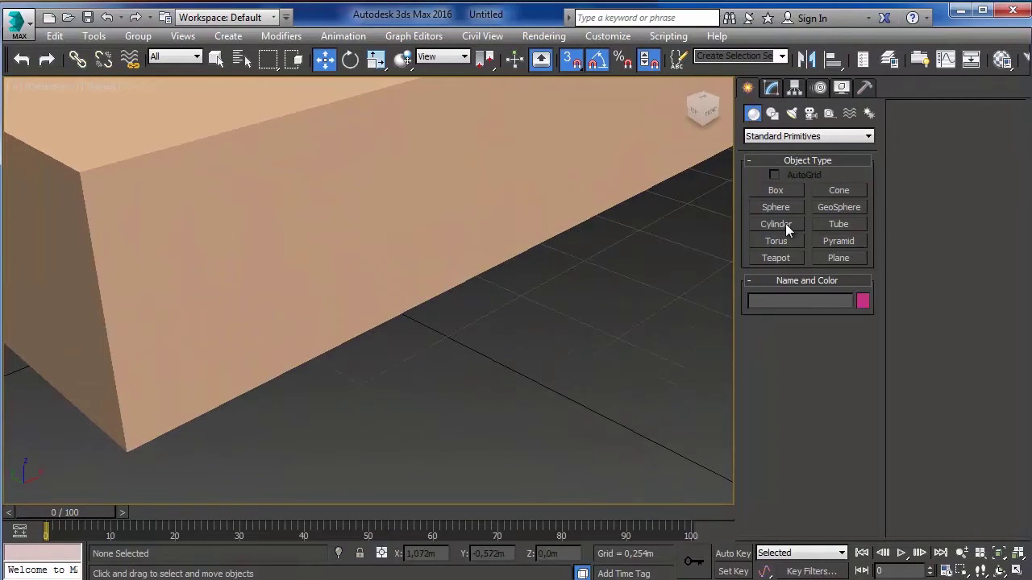
pyautogui.click(783, 224)
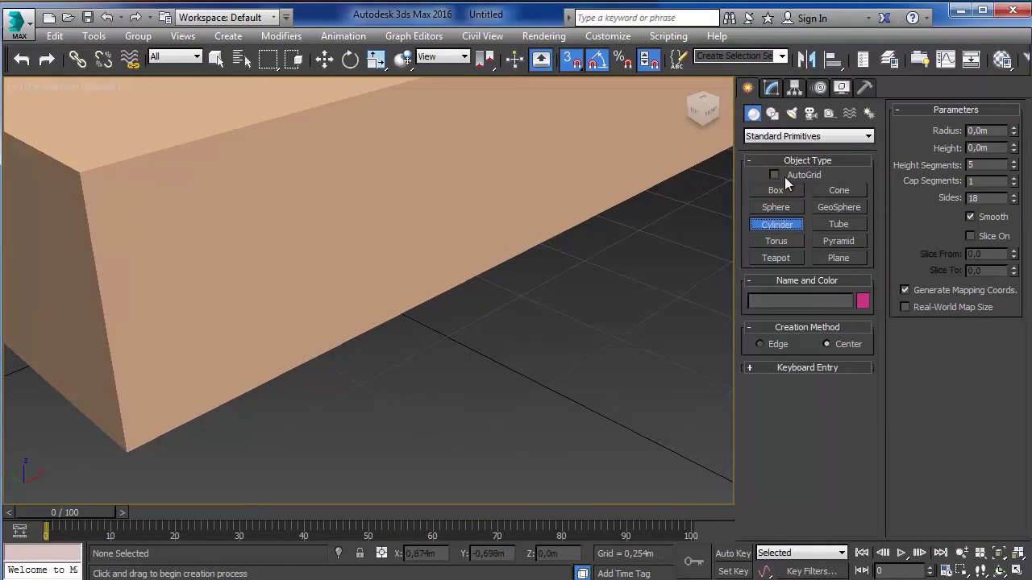
pyautogui.hotkey('shift', 'z')
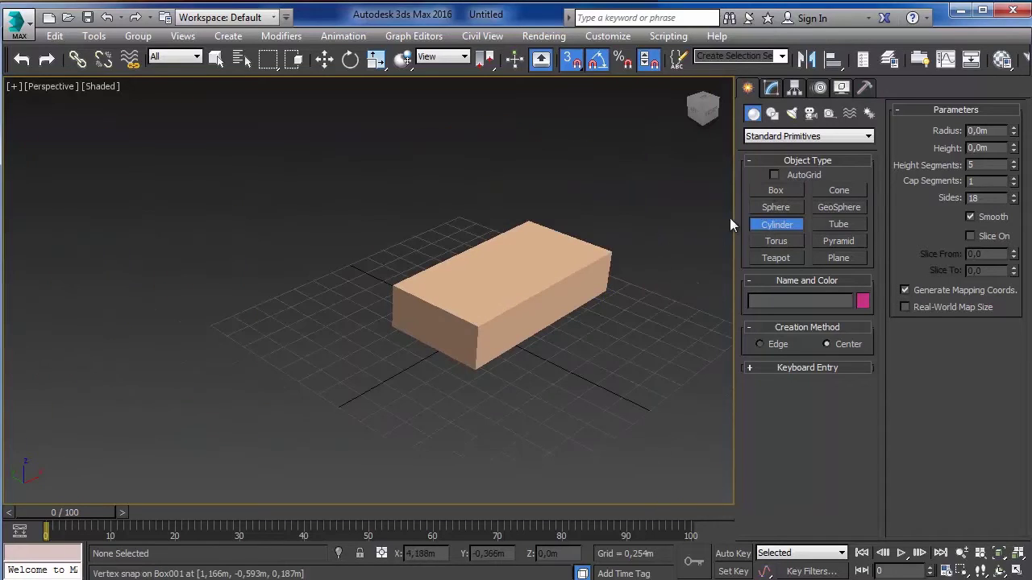
pyautogui.moveTo(627, 349); pyautogui.dragTo(618, 347, button='middle')
pyautogui.rightClick(671, 286)
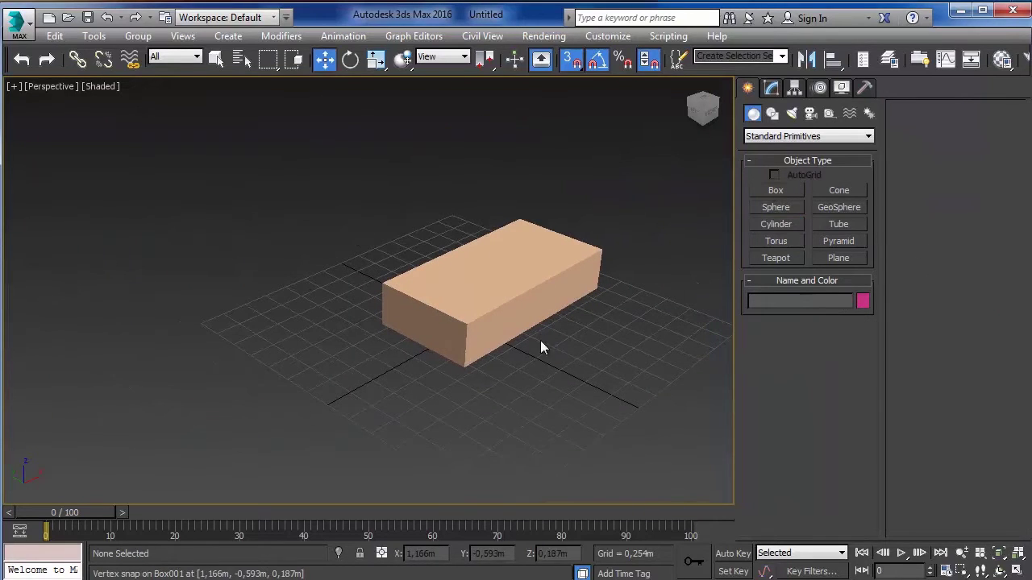
# Draw a small trial box to the right of the car body
pyautogui.click(776, 191)
pyautogui.moveTo(634, 396); pyautogui.dragTo(690, 375)
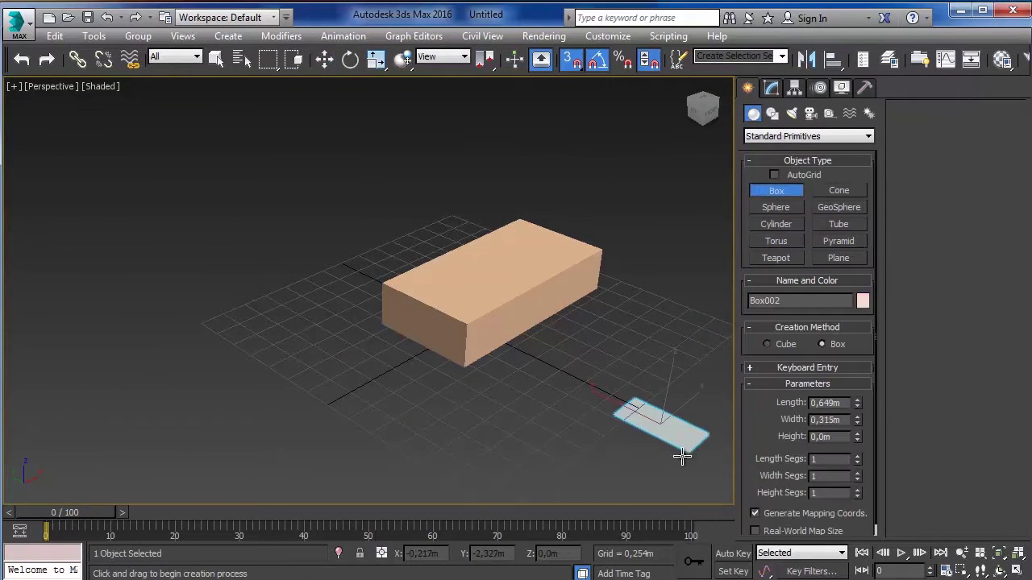
pyautogui.click(689, 375)
pyautogui.rightClick(686, 376)
# Draw a green box left of the body, then undo so only Box001 remains
pyautogui.click(776, 192)
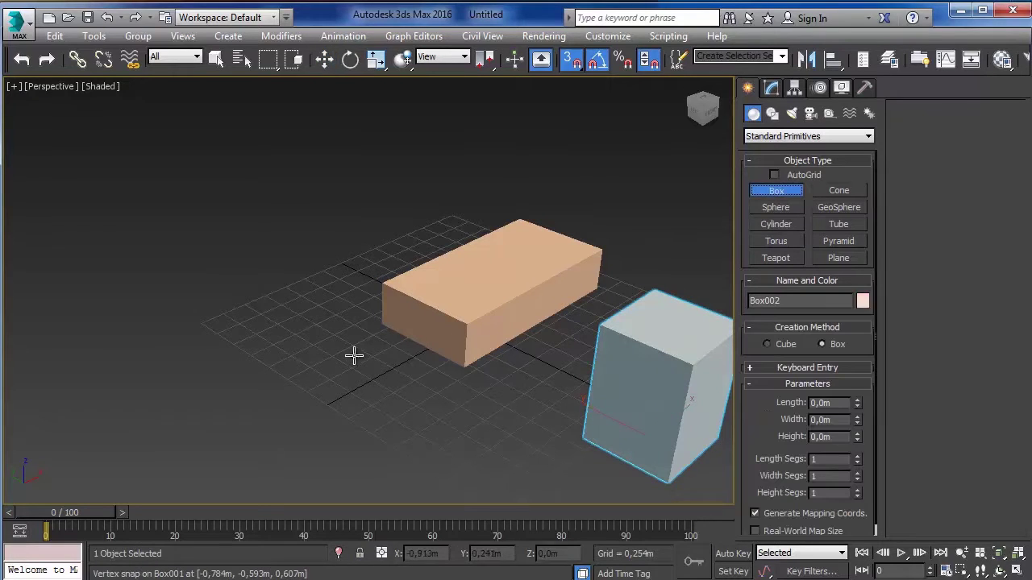
pyautogui.moveTo(343, 326); pyautogui.dragTo(348, 444)
pyautogui.click(370, 269)
pyautogui.rightClick(370, 269)
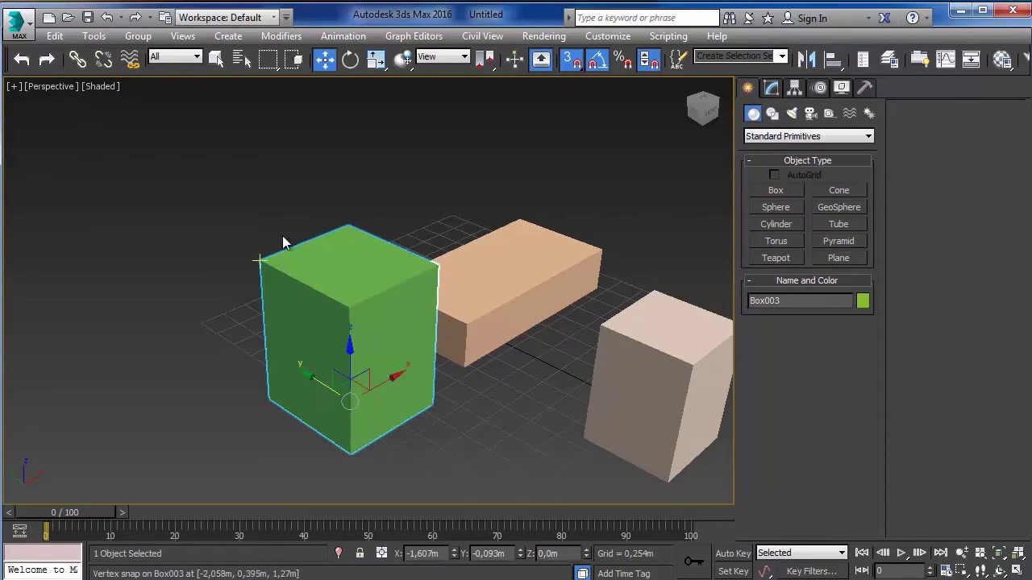
pyautogui.hotkey('ctrl', 'z')
pyautogui.hotkey('ctrl', 'z')
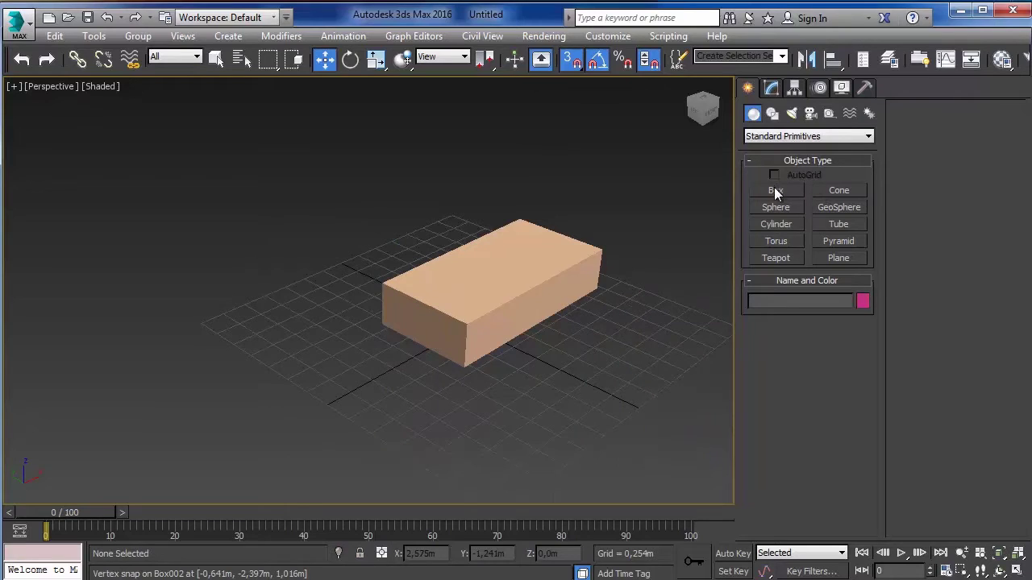
# Choose the Cylinder tool with AutoGrid on and frame the box in the view
pyautogui.click(779, 225)
pyautogui.click(775, 175)
pyautogui.scroll(1, 553, 237)
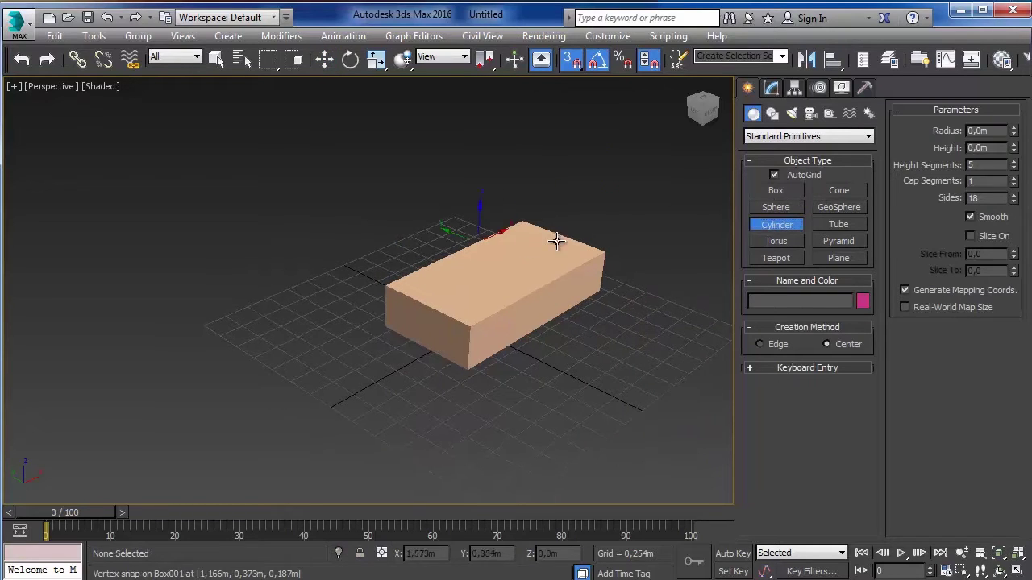
pyautogui.scroll(2, 613, 230)
pyautogui.scroll(1, 627, 227)
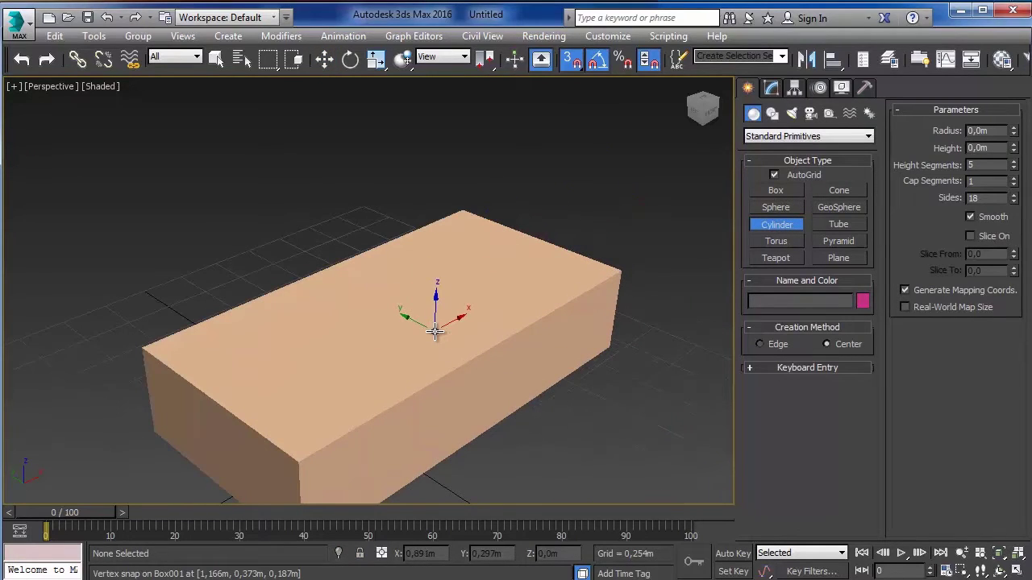
pyautogui.scroll(-2, 355, 325)
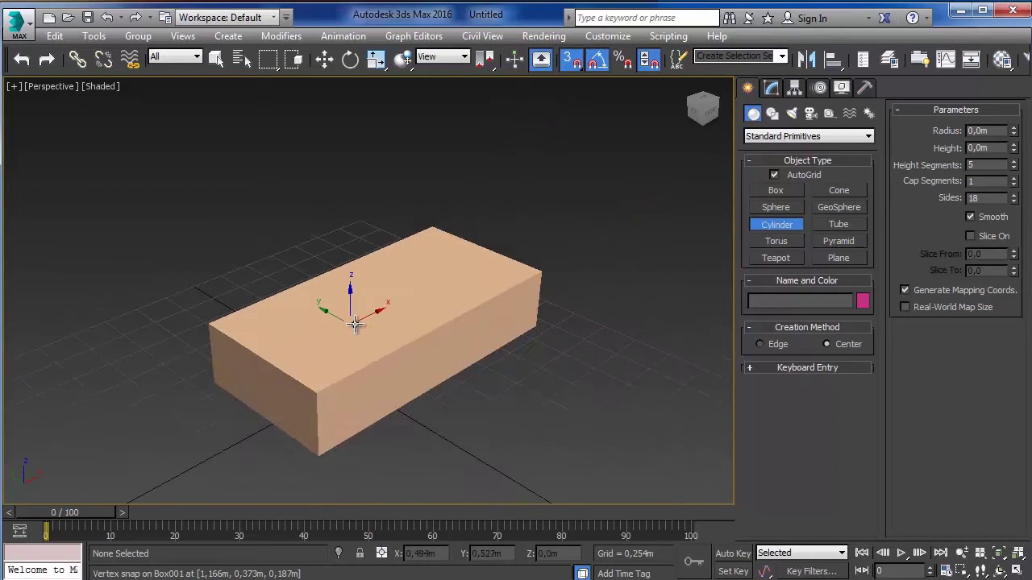
pyautogui.scroll(2, 380, 288)
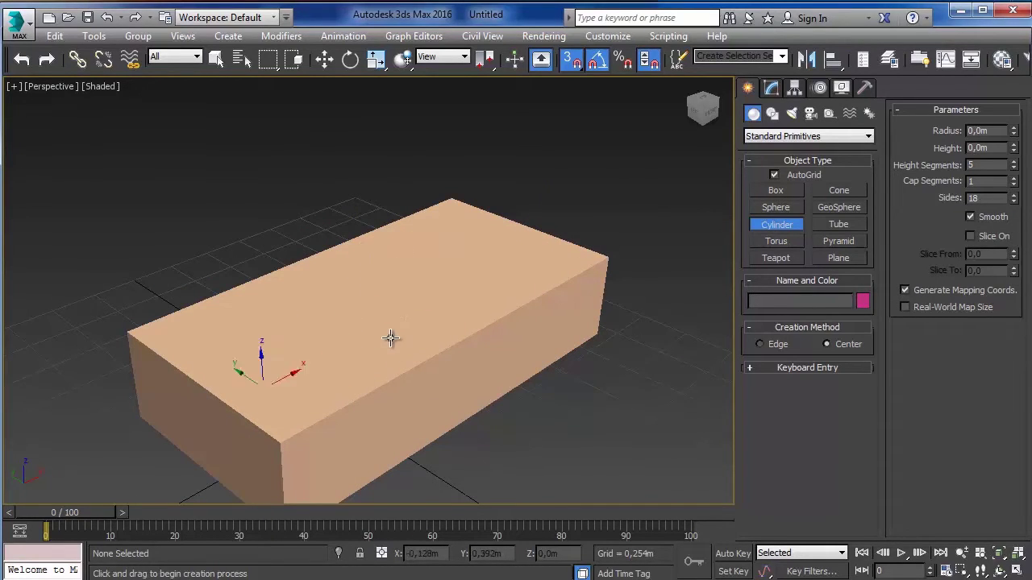
pyautogui.moveTo(415, 308); pyautogui.dragTo(444, 272, button='middle')
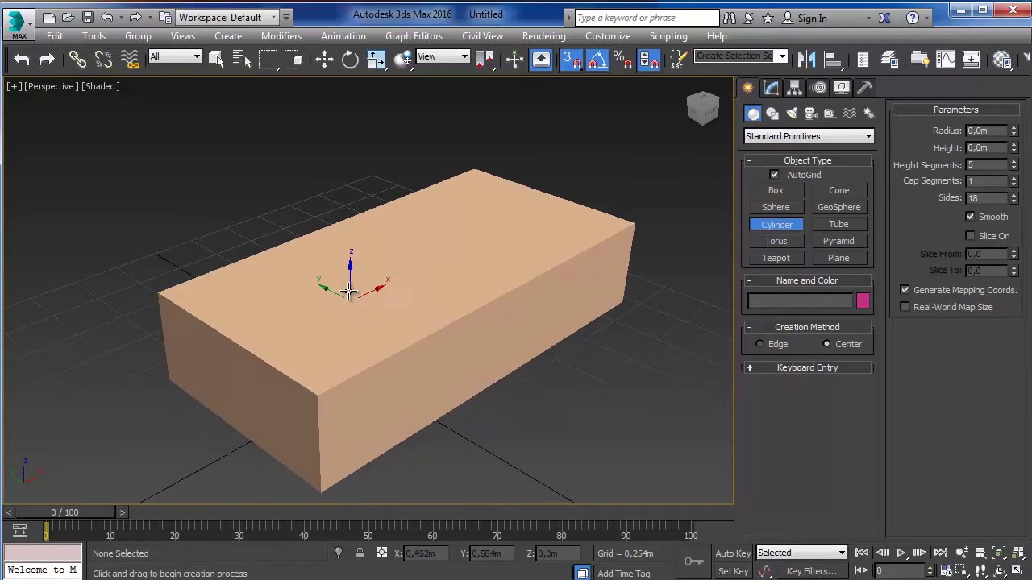
# Toggle options in the Cylinder creation rollout, leaving AutoGrid switched on
pyautogui.click(797, 165)
pyautogui.click(796, 175)
pyautogui.click(796, 175)
pyautogui.click(800, 164)
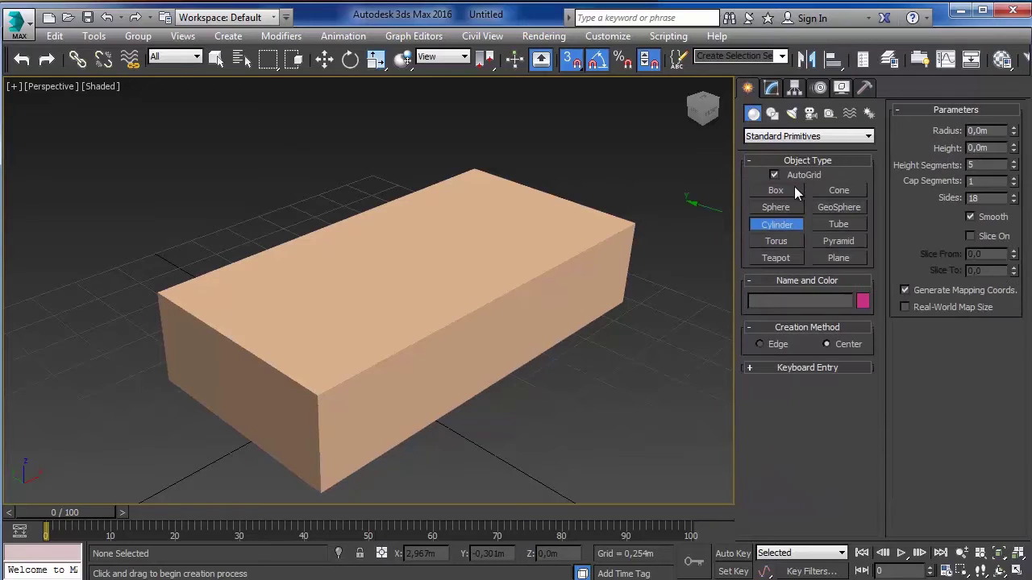
pyautogui.click(777, 175)
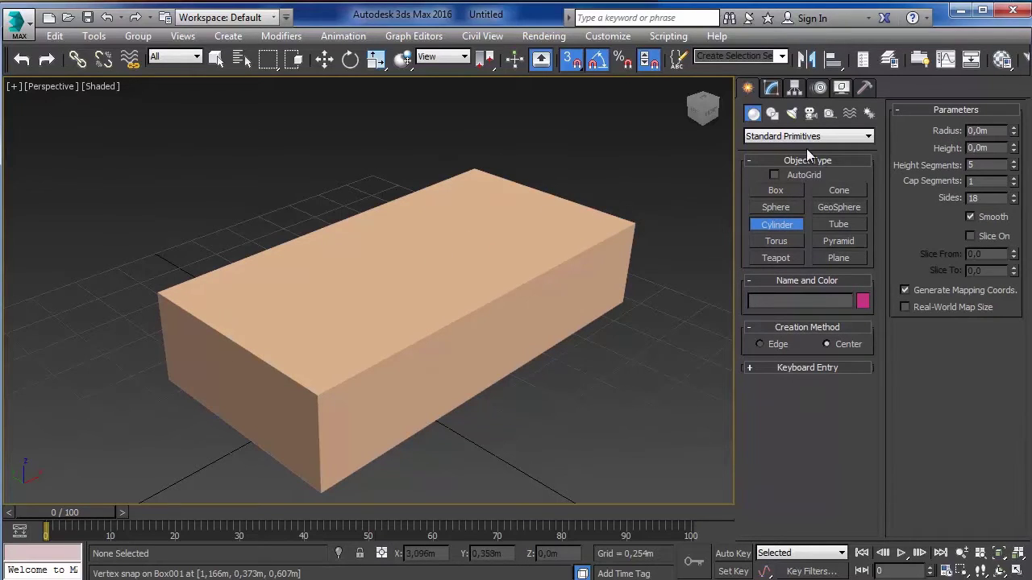
pyautogui.click(785, 176)
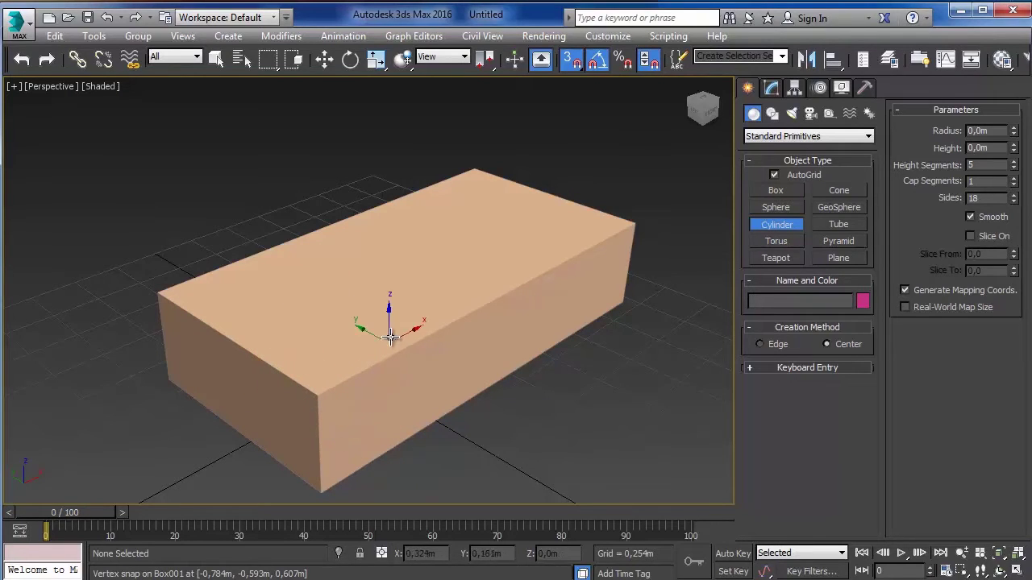
# Frame the box's front corner and make two aborted cylinder starts there
pyautogui.scroll(3, 367, 314)
pyautogui.moveTo(362, 306); pyautogui.dragTo(361, 258, button='middle')
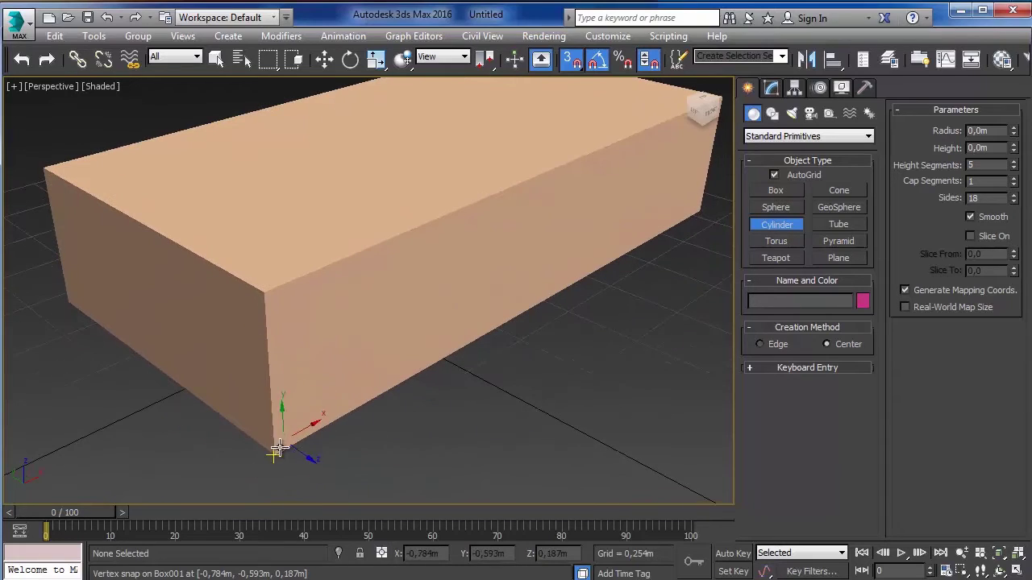
pyautogui.click(304, 448)
pyautogui.rightClick(292, 440)
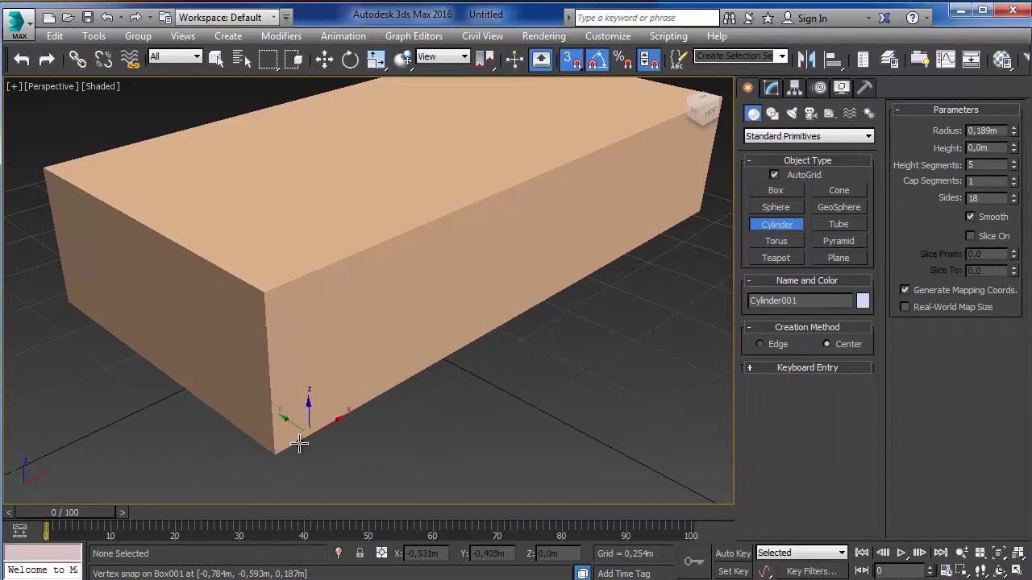
pyautogui.click(275, 448)
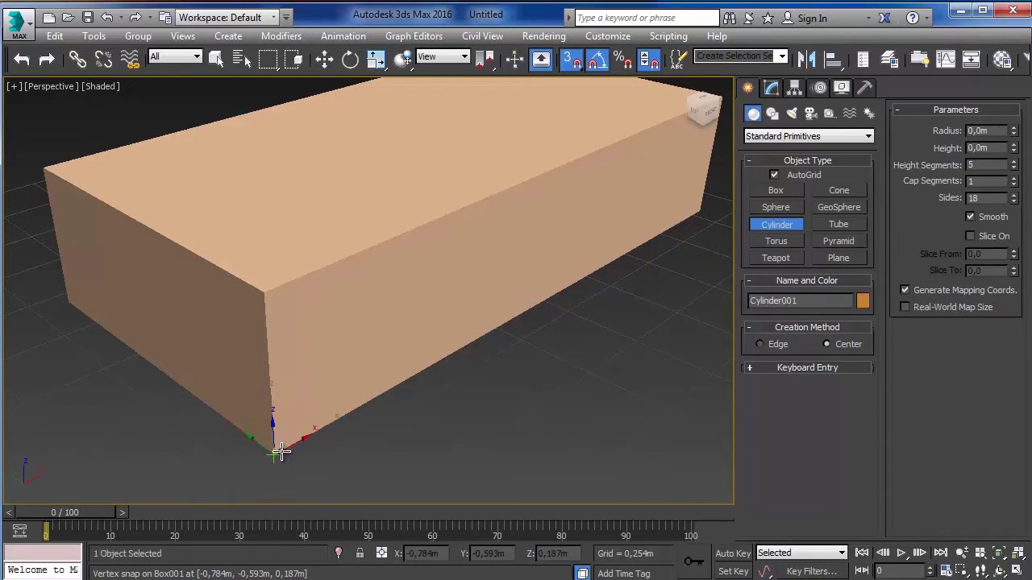
pyautogui.rightClick(281, 452)
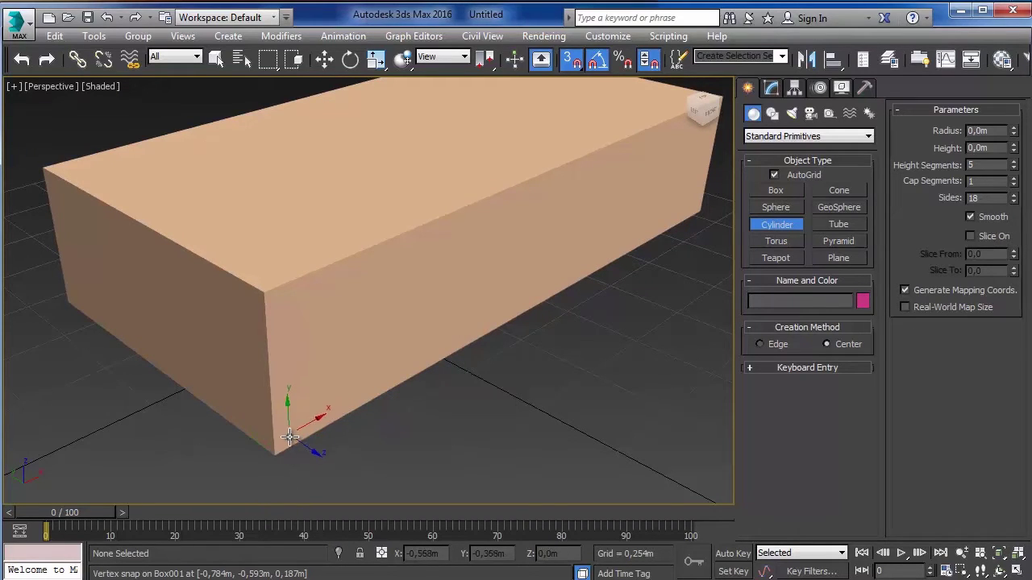
# Draw a 0.163 m radius, 0.059 m high wheel and slide it along the box
pyautogui.moveTo(287, 448); pyautogui.dragTo(323, 455)
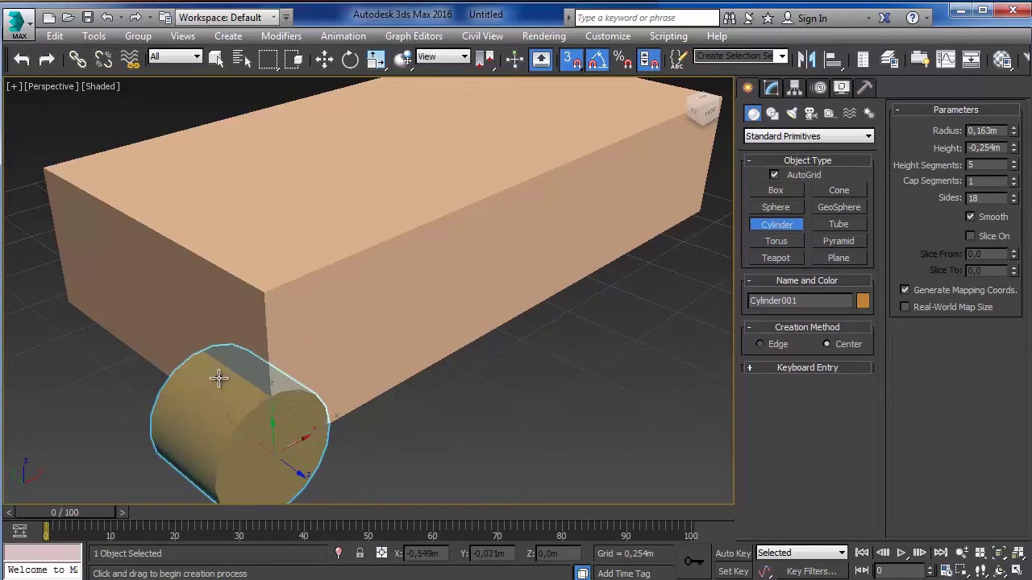
pyautogui.press('s')
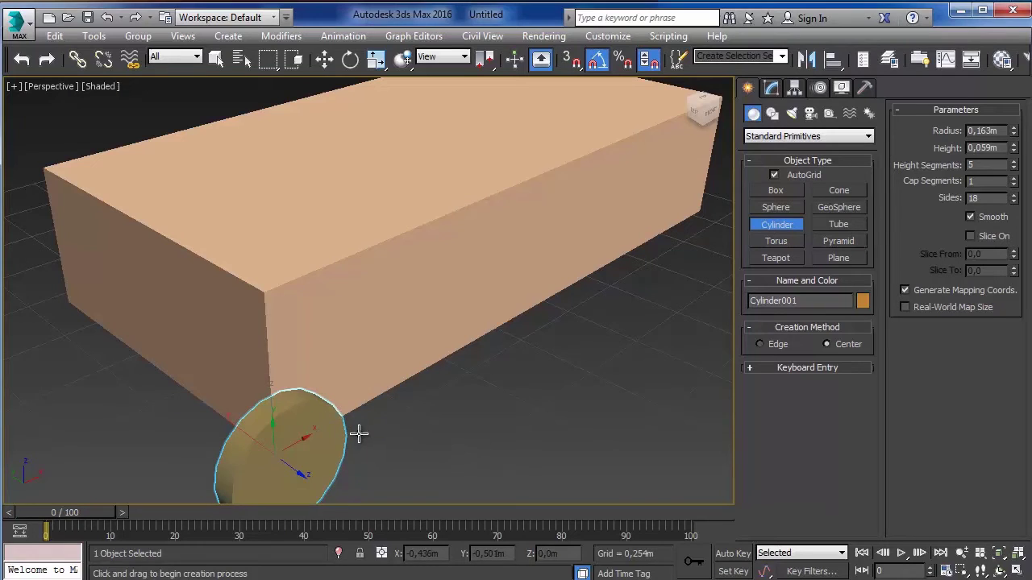
pyautogui.click(380, 414)
pyautogui.press('w')
pyautogui.keyDown('alt'); pyautogui.moveTo(379, 414); pyautogui.dragTo(355, 385, button='middle'); pyautogui.keyUp('alt')
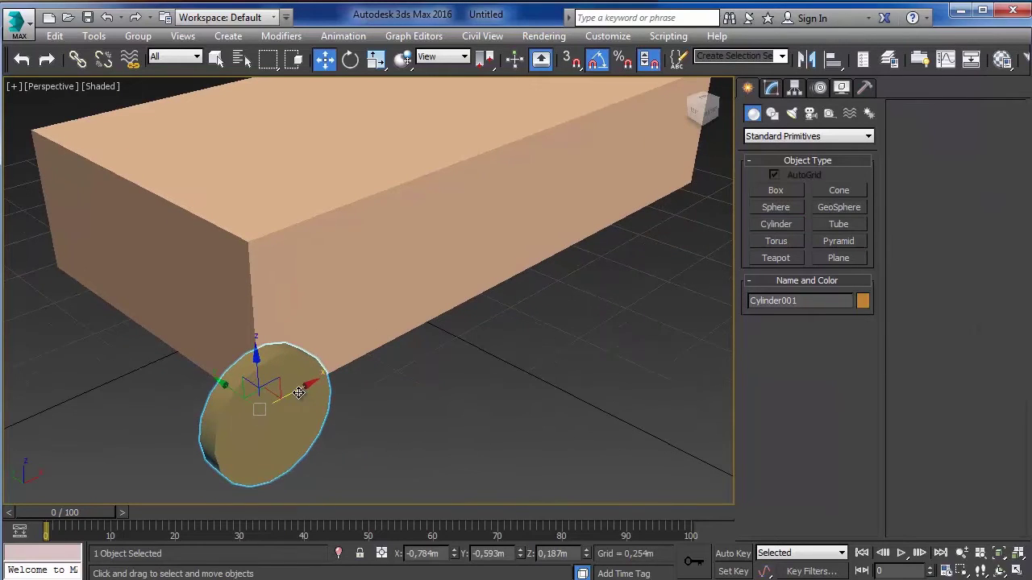
pyautogui.moveTo(299, 393); pyautogui.dragTo(377, 370)
pyautogui.keyDown('alt'); pyautogui.moveTo(445, 278); pyautogui.dragTo(484, 301, button='middle'); pyautogui.keyUp('alt')
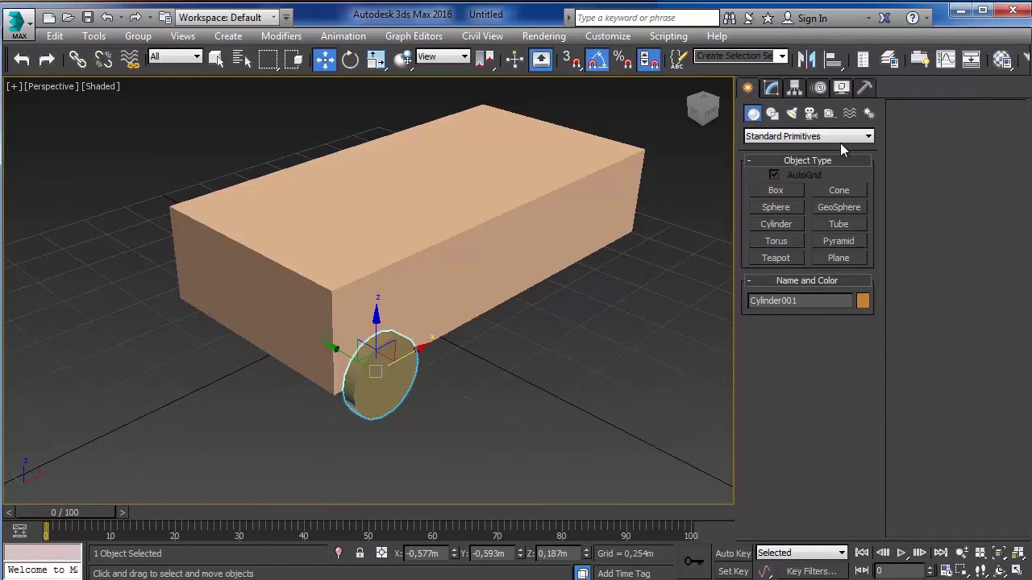
# Give the Cylinder001 wheel a blue object colour
pyautogui.click(771, 89)
pyautogui.click(871, 112)
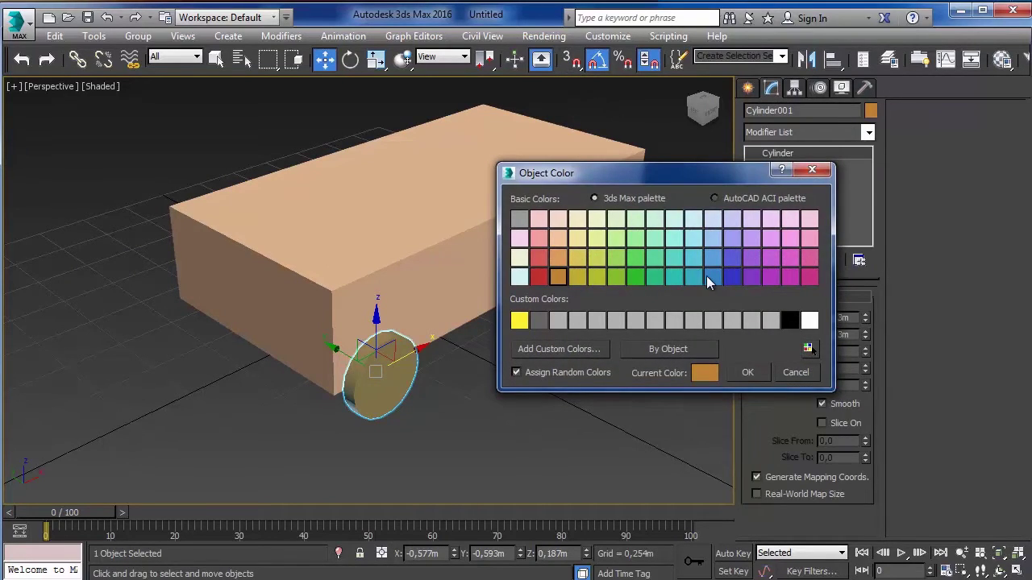
pyautogui.click(746, 374)
# Recolour Box001 blue, then change it to light blue
pyautogui.click(613, 234)
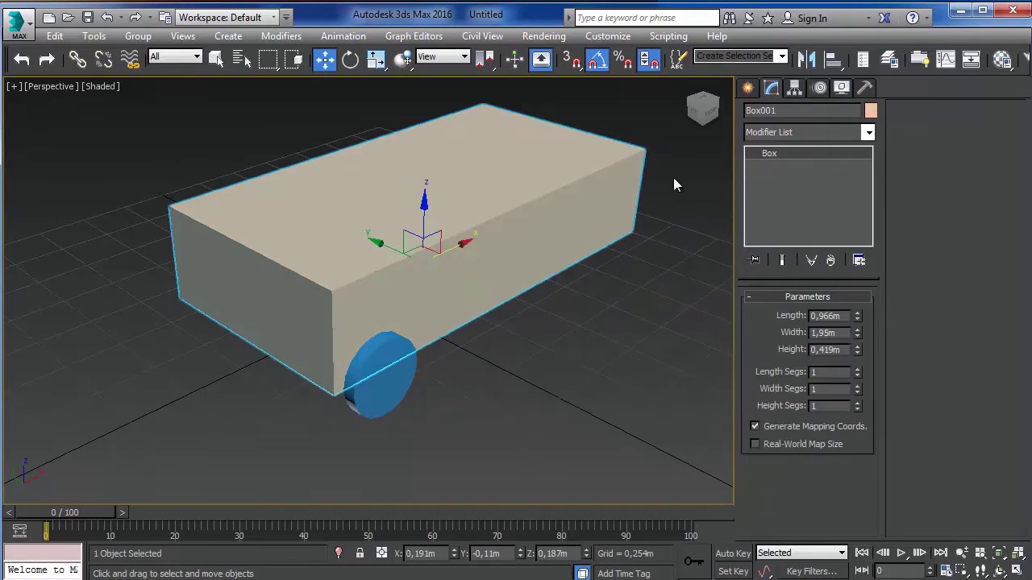
pyautogui.click(870, 111)
pyautogui.click(714, 277)
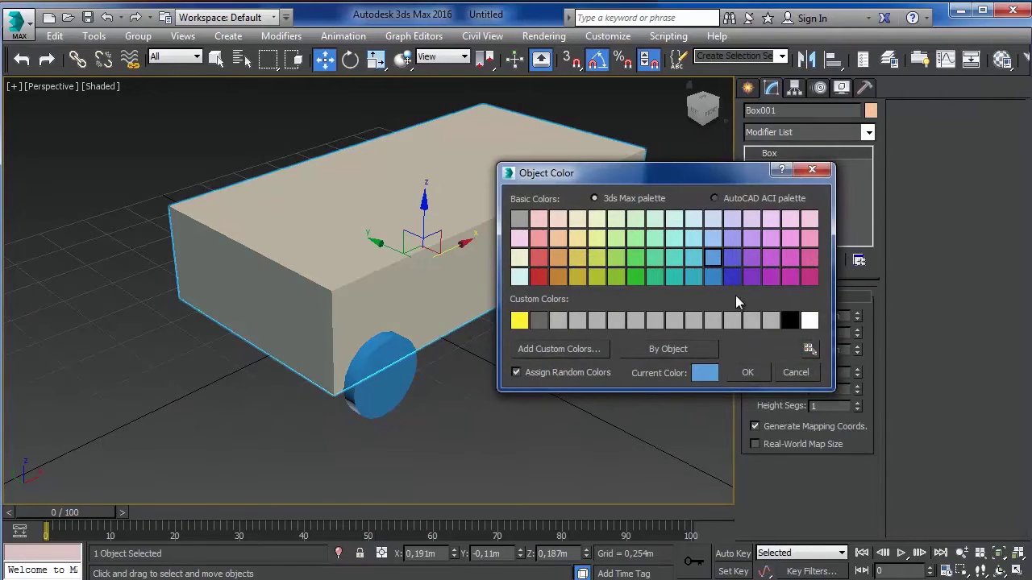
pyautogui.click(748, 372)
pyautogui.click(504, 368)
pyautogui.click(416, 282)
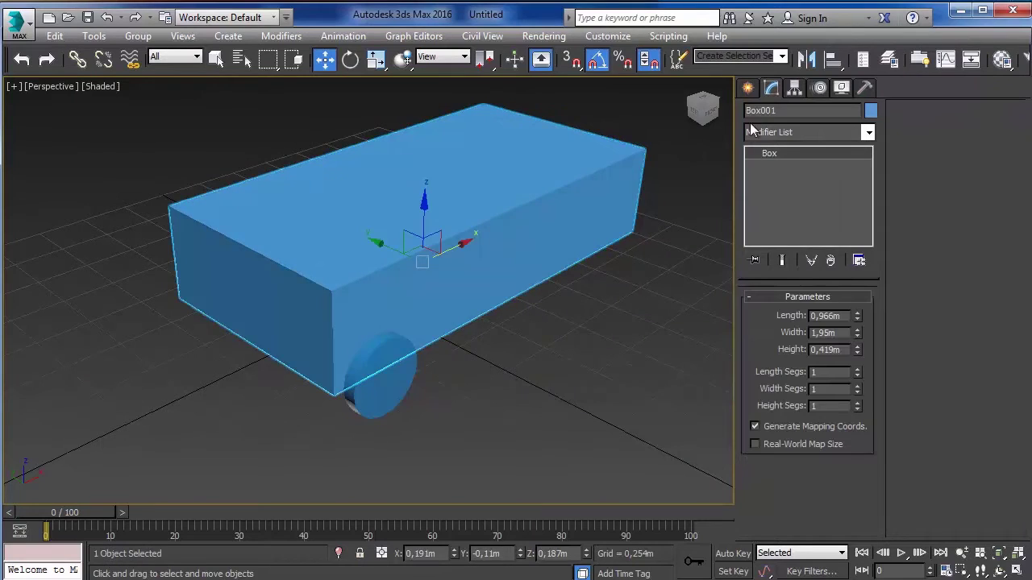
pyautogui.click(871, 111)
pyautogui.click(712, 238)
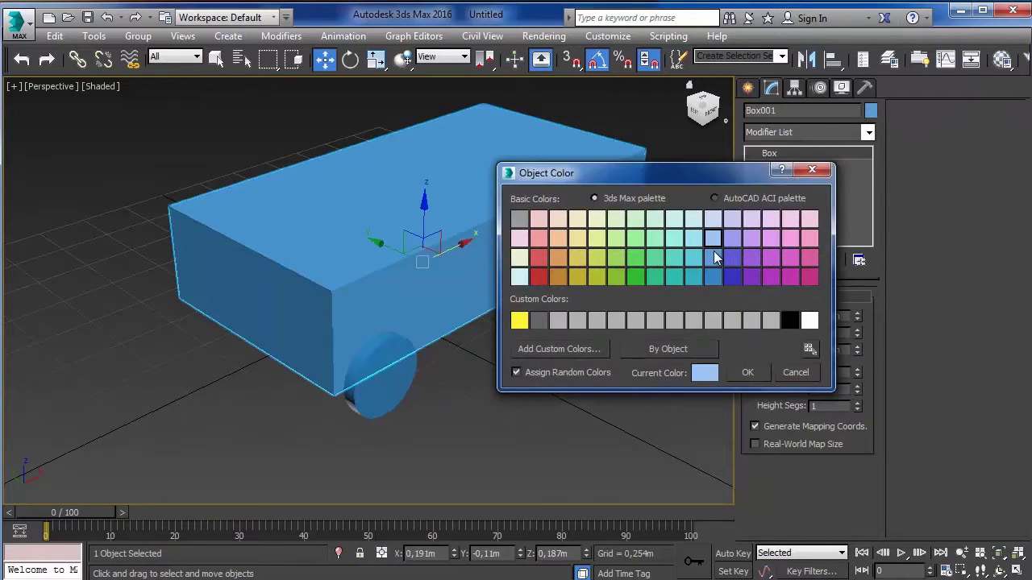
pyautogui.click(743, 373)
pyautogui.click(411, 379)
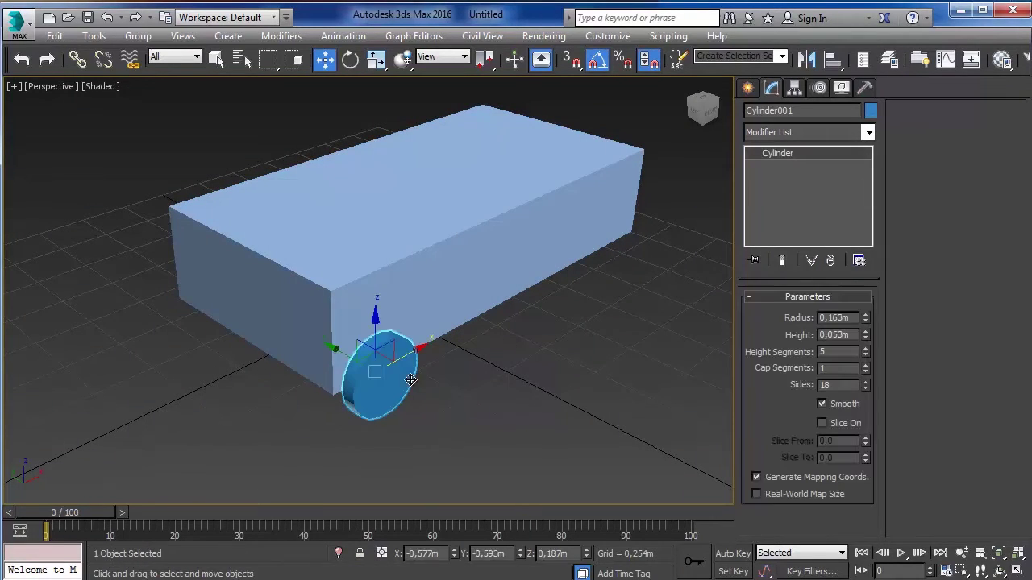
# Switch to Top view, zoom in on the wheel and turn 3D snapping back on
pyautogui.moveTo(406, 376)
pyautogui.mouseDown(button='middle')
pyautogui.moveTo(514, 364)
pyautogui.moveTo(527, 353)
pyautogui.moveTo(430, 368)
pyautogui.moveTo(477, 369)
pyautogui.mouseUp(button='middle')
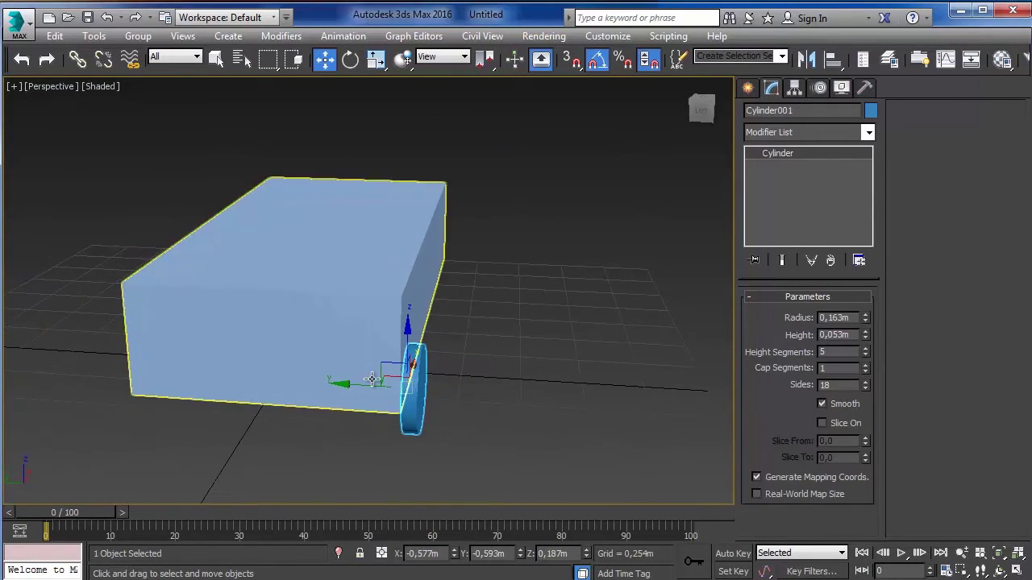
pyautogui.press('t')
pyautogui.scroll(2, 487, 302)
pyautogui.scroll(3, 480, 322)
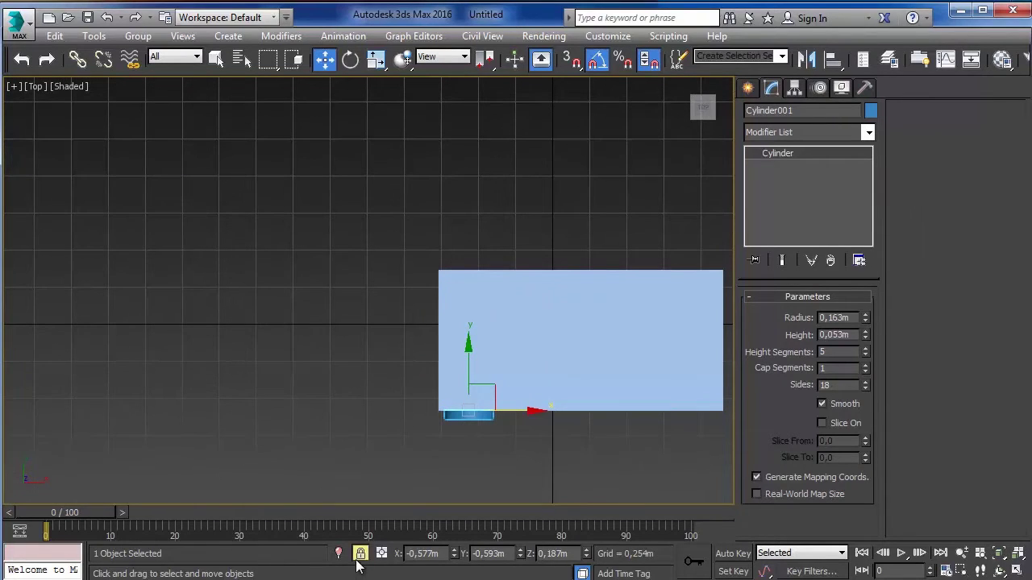
pyautogui.press('s')
pyautogui.scroll(3, 436, 446)
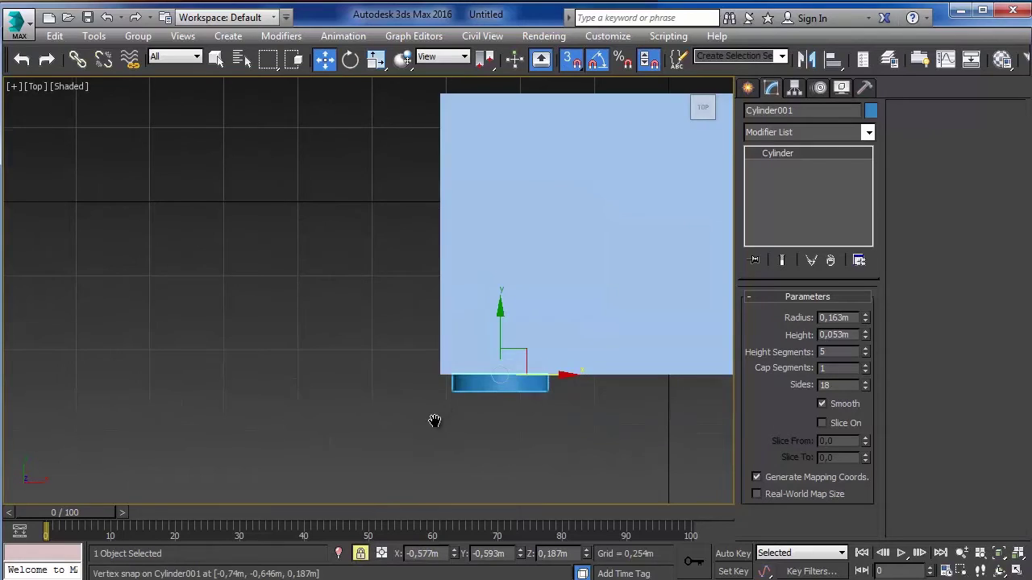
pyautogui.moveTo(433, 421); pyautogui.dragTo(404, 473, button='middle')
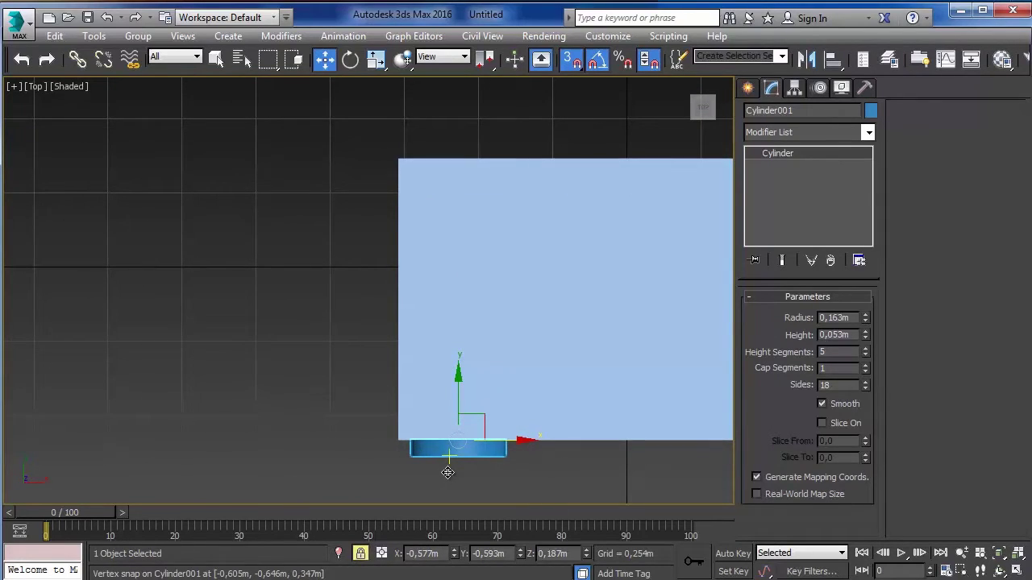
# Shift-drag a copy of the wheel to the box's far edge after one cancelled attempt
pyautogui.keyDown('shift'); pyautogui.moveTo(448, 473); pyautogui.dragTo(450, 416); pyautogui.keyUp('shift')
pyautogui.press('Escape')
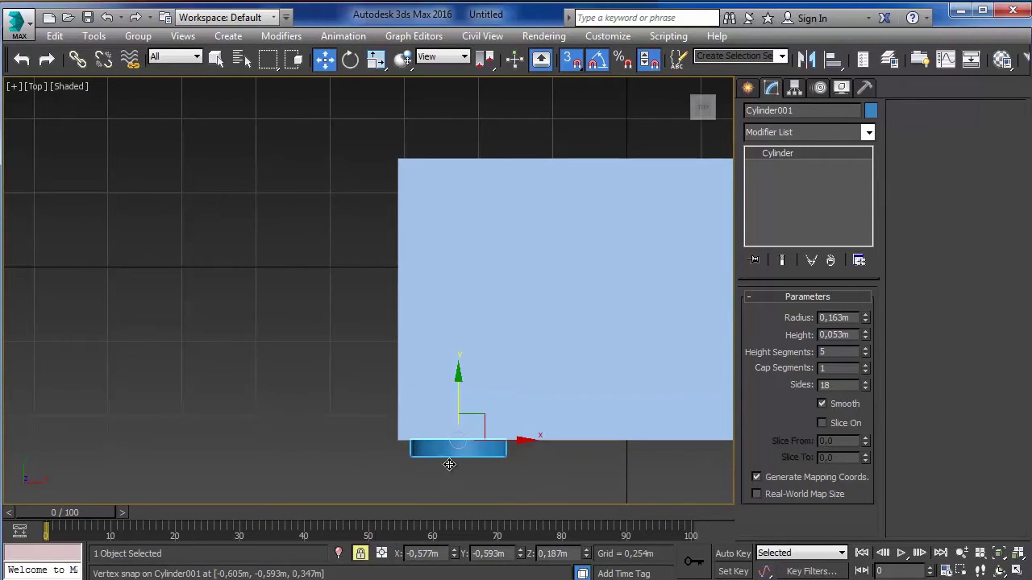
pyautogui.keyDown('shift'); pyautogui.moveTo(447, 468); pyautogui.dragTo(402, 147); pyautogui.keyUp('shift')
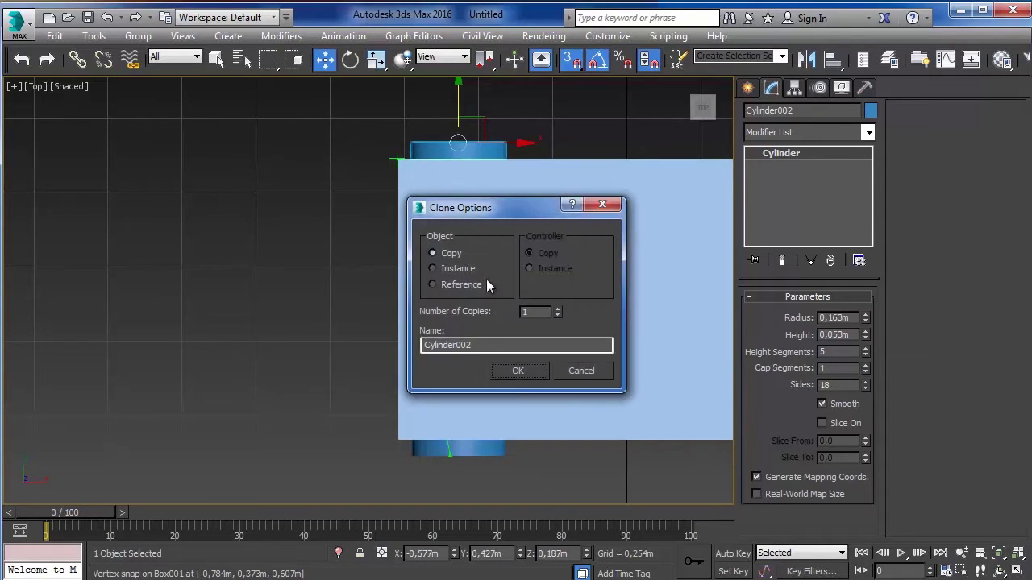
# Confirm the Cylinder002 copy, then copy both wheels to the box's other end
pyautogui.click(518, 370)
pyautogui.keyDown('ctrl'); pyautogui.click(395, 445); pyautogui.keyUp('ctrl')
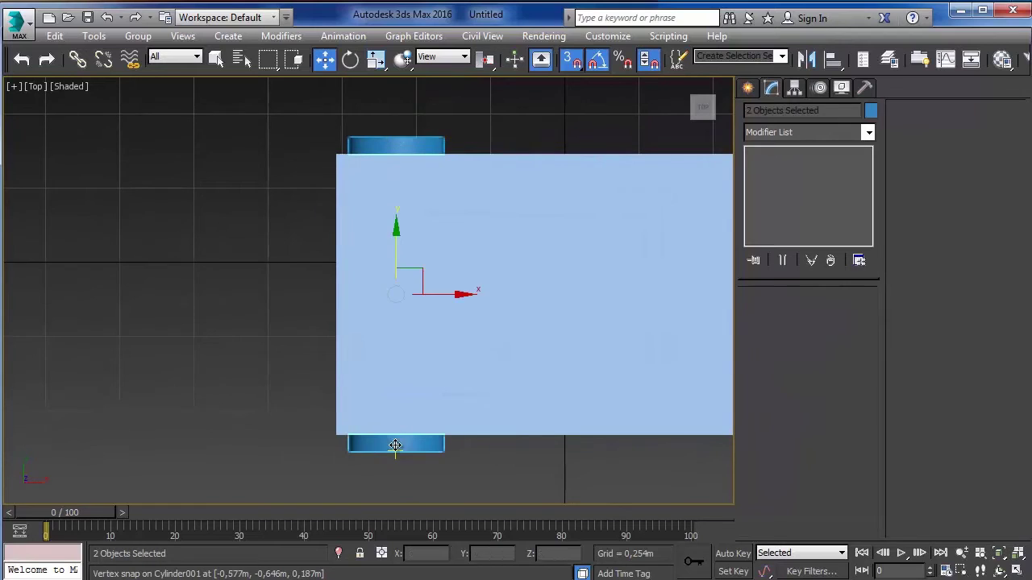
pyautogui.scroll(-2, 395, 445)
pyautogui.moveTo(341, 405); pyautogui.dragTo(170, 351, button='middle')
pyautogui.keyDown('shift'); pyautogui.moveTo(226, 312); pyautogui.dragTo(476, 301); pyautogui.keyUp('shift')
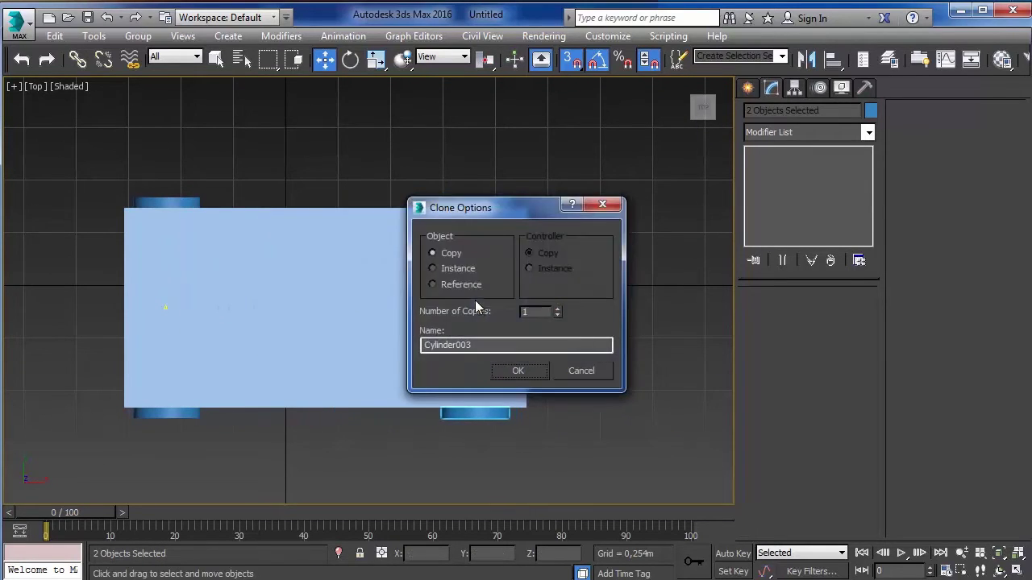
pyautogui.click(506, 373)
# Switch to Perspective, orbit to a three-quarter view of the car and clear the selection
pyautogui.press('p')
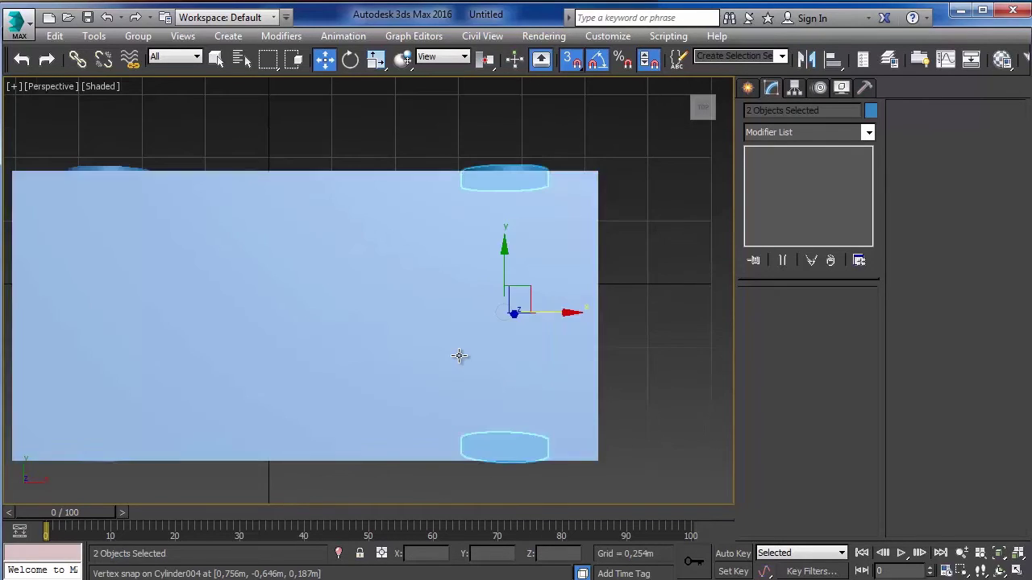
pyautogui.moveTo(461, 354)
pyautogui.keyDown('alt'); pyautogui.mouseDown(button='middle')
pyautogui.moveTo(626, 249)
pyautogui.moveTo(470, 274)
pyautogui.moveTo(580, 235)
pyautogui.mouseUp(button='middle'); pyautogui.keyUp('alt')
pyautogui.click(626, 250)
pyautogui.click(453, 268)
pyautogui.click(580, 235)
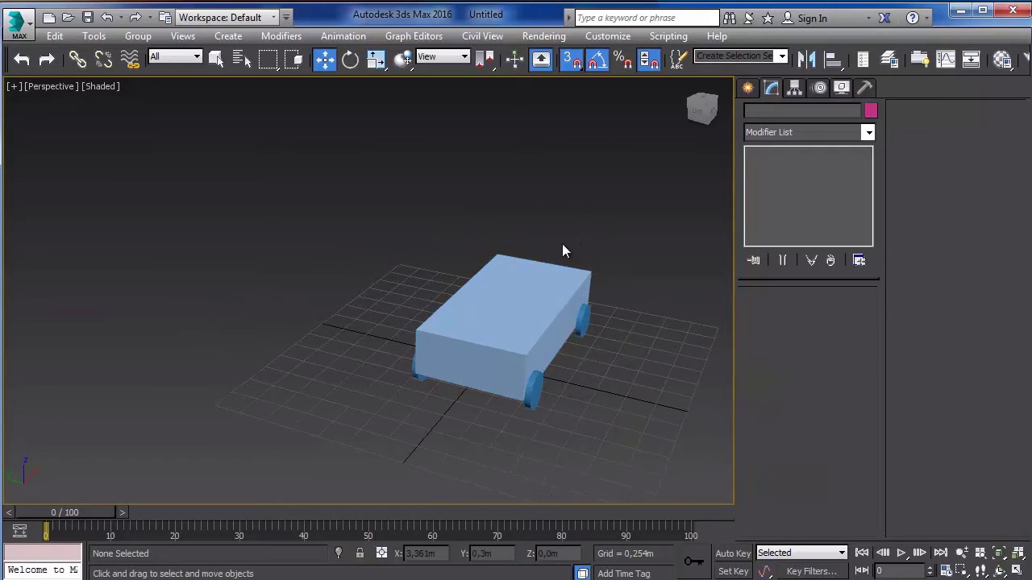
# Region-select the box and four wheels and group them as Group001
pyautogui.keyDown('alt'); pyautogui.moveTo(562, 244); pyautogui.dragTo(633, 249, button='middle'); pyautogui.keyUp('alt')
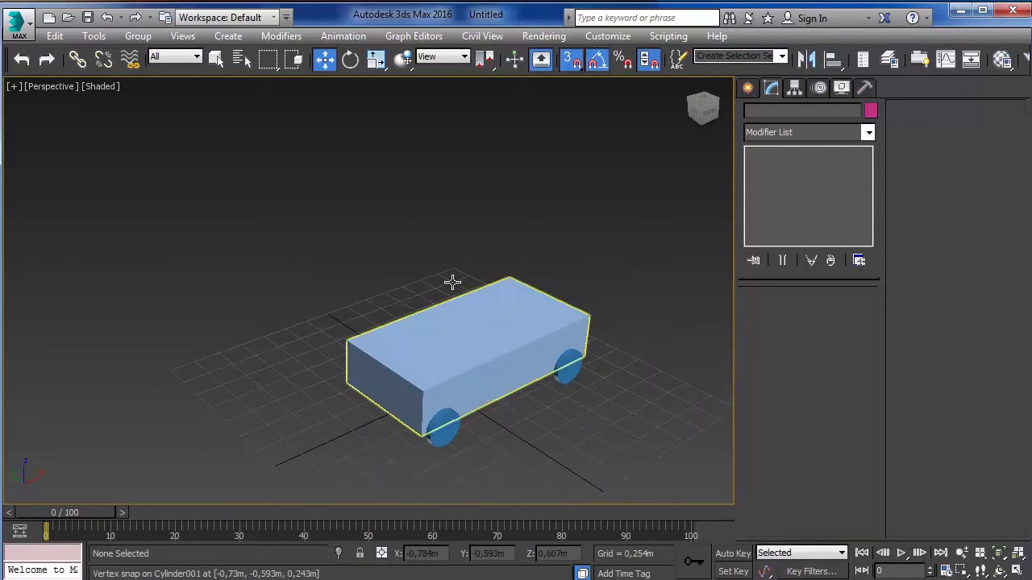
pyautogui.moveTo(484, 339); pyautogui.dragTo(484, 282, button='middle')
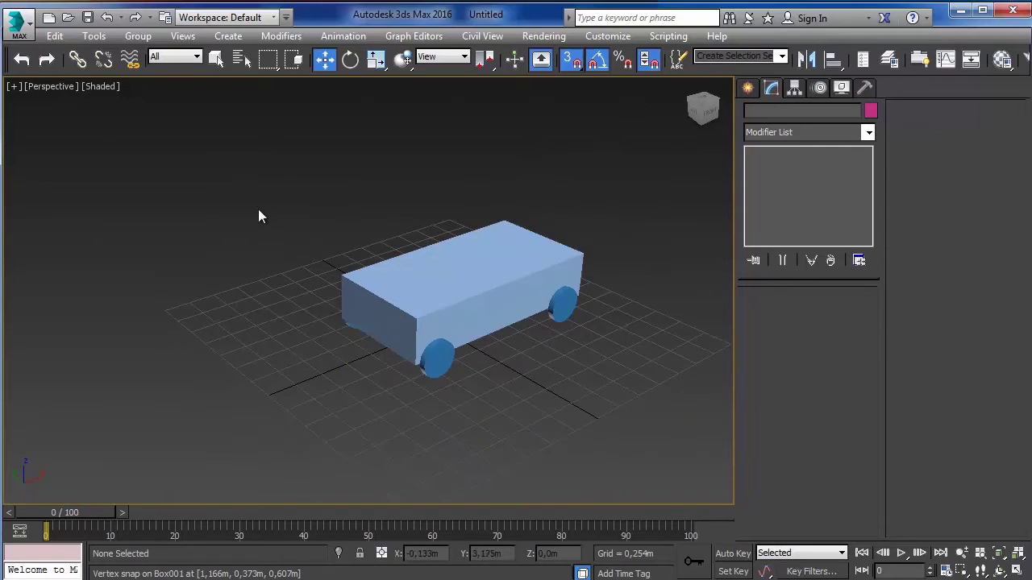
pyautogui.moveTo(258, 216); pyautogui.dragTo(212, 201, button='middle')
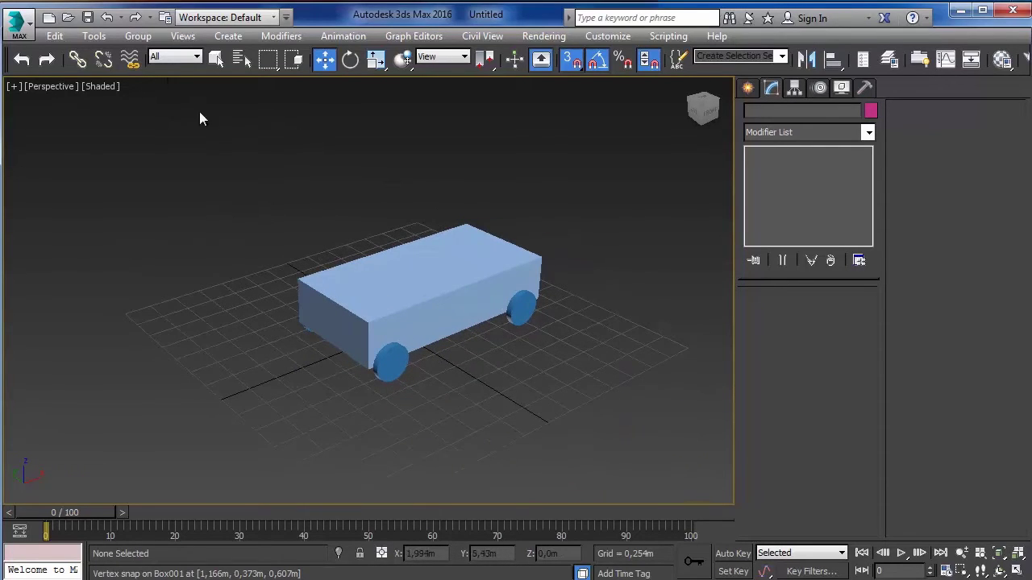
pyautogui.moveTo(190, 439); pyautogui.dragTo(343, 311)
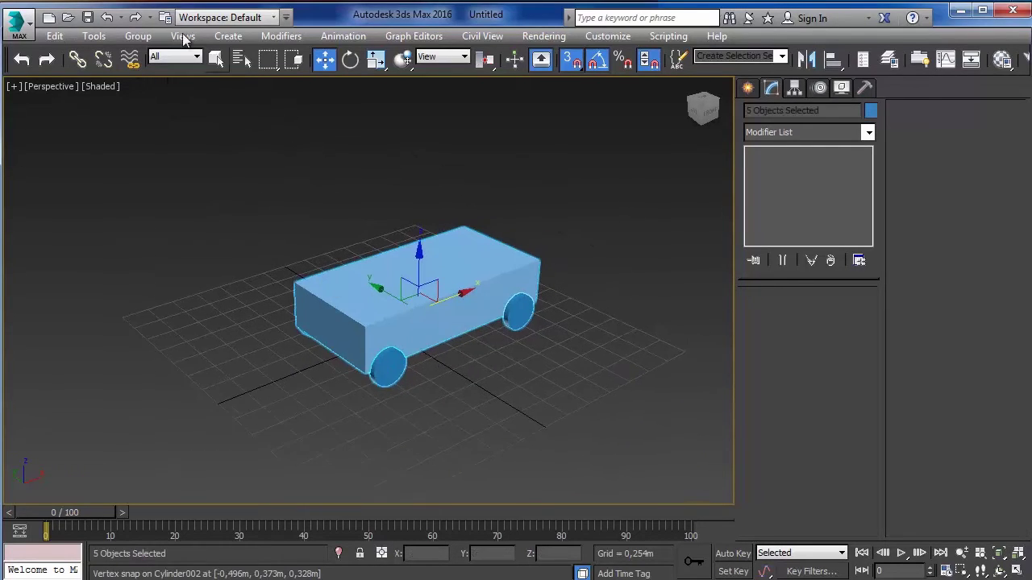
pyautogui.click(138, 35)
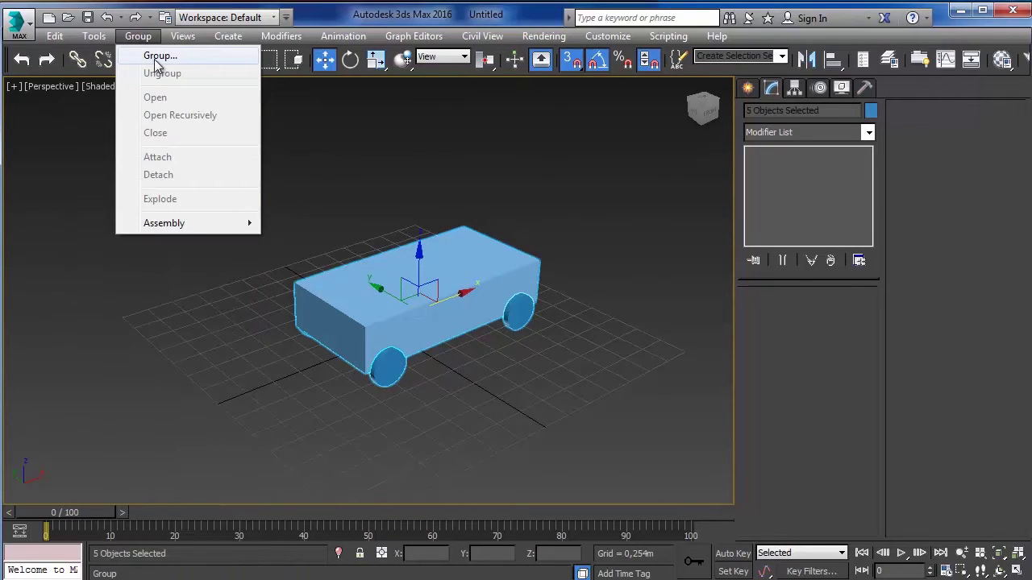
pyautogui.click(158, 56)
pyautogui.click(516, 336)
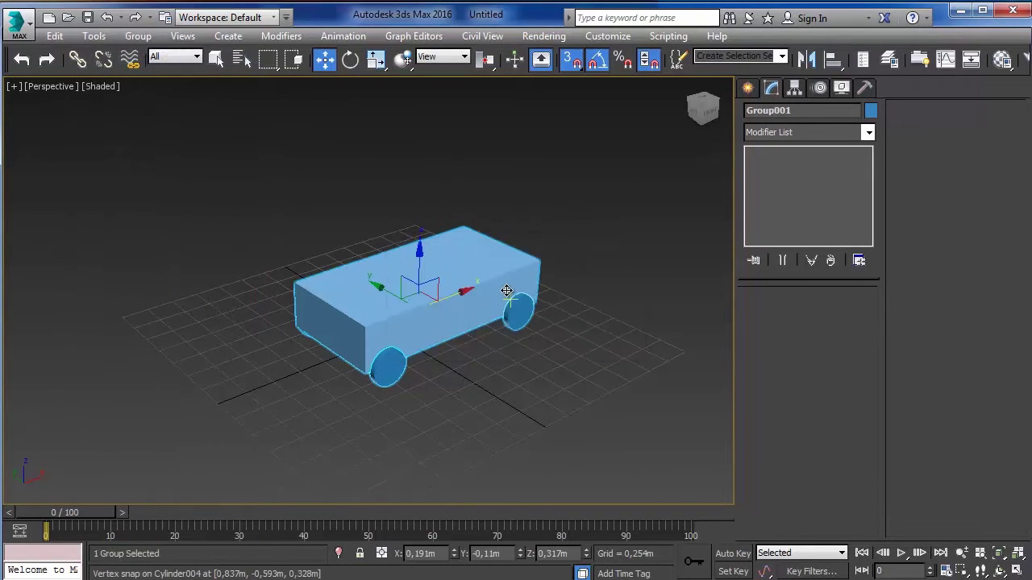
# Reselect the car group and rename Group001 to 'Auto'
pyautogui.click(369, 385)
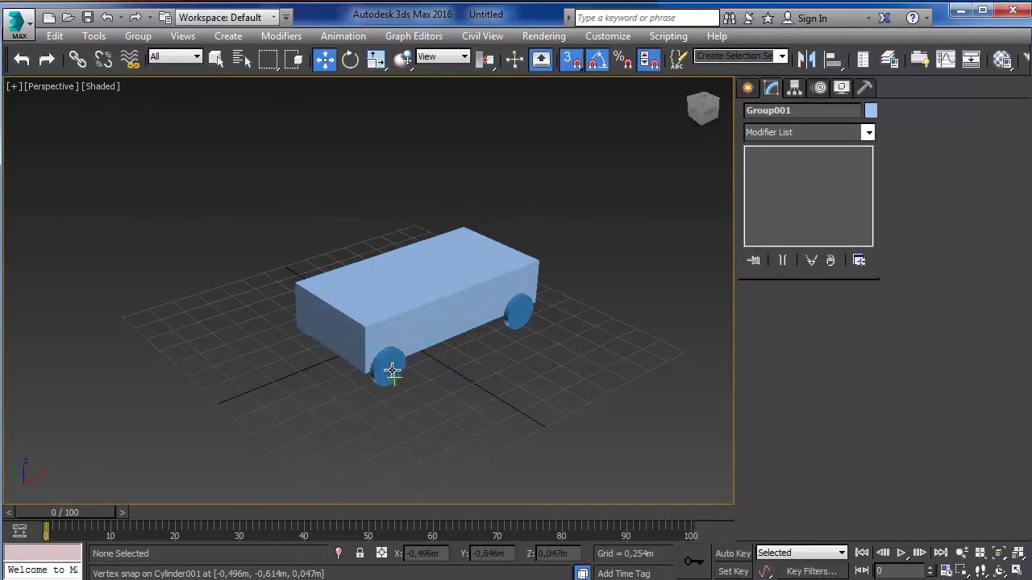
pyautogui.click(392, 368)
pyautogui.keyDown('alt'); pyautogui.moveTo(475, 269); pyautogui.dragTo(622, 101, button='middle'); pyautogui.keyUp('alt')
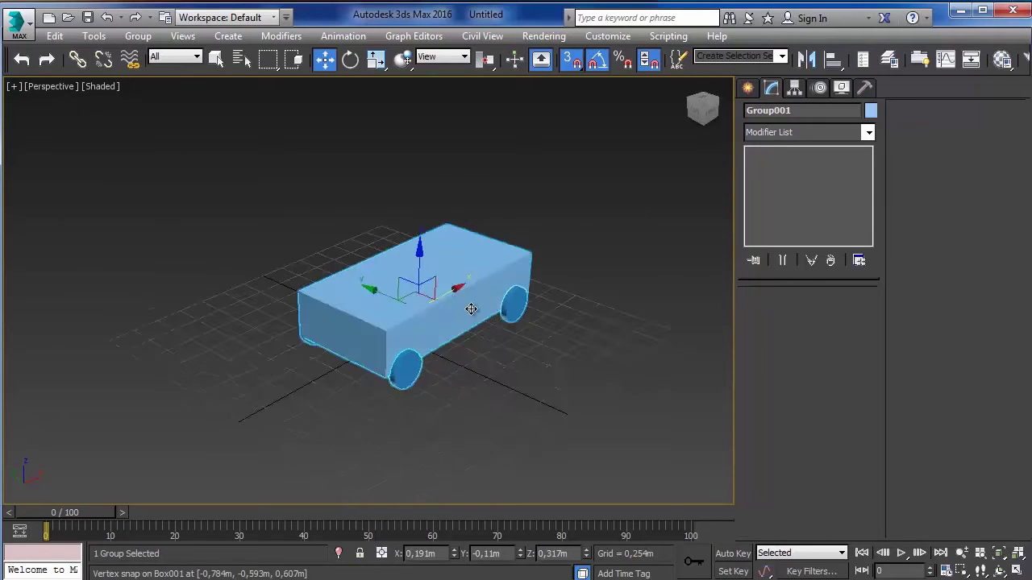
pyautogui.click(649, 61)
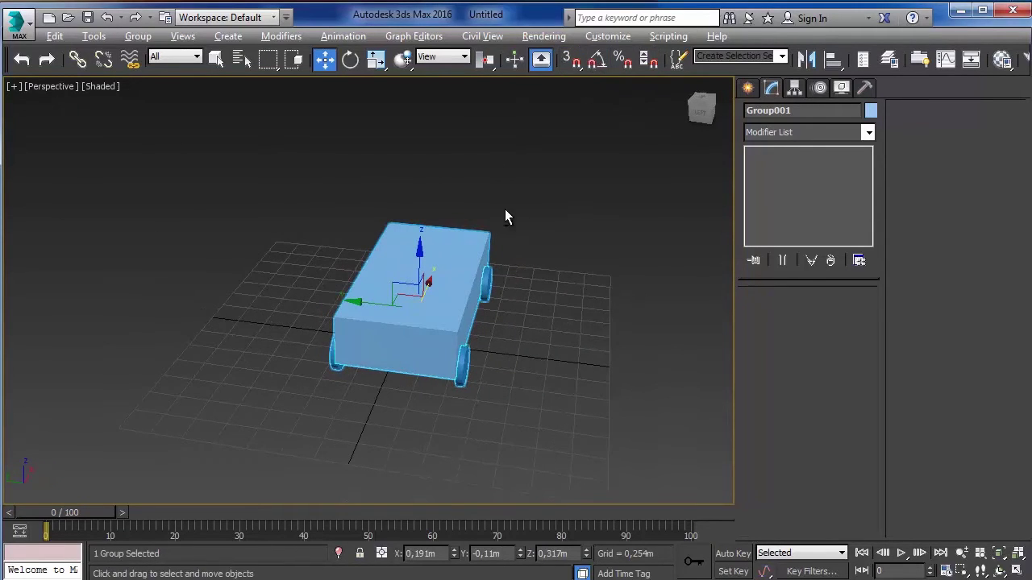
pyautogui.keyDown('alt'); pyautogui.moveTo(505, 209); pyautogui.dragTo(327, 326, button='middle'); pyautogui.keyUp('alt')
pyautogui.keyDown('alt'); pyautogui.moveTo(347, 292); pyautogui.dragTo(302, 394, button='middle'); pyautogui.keyUp('alt')
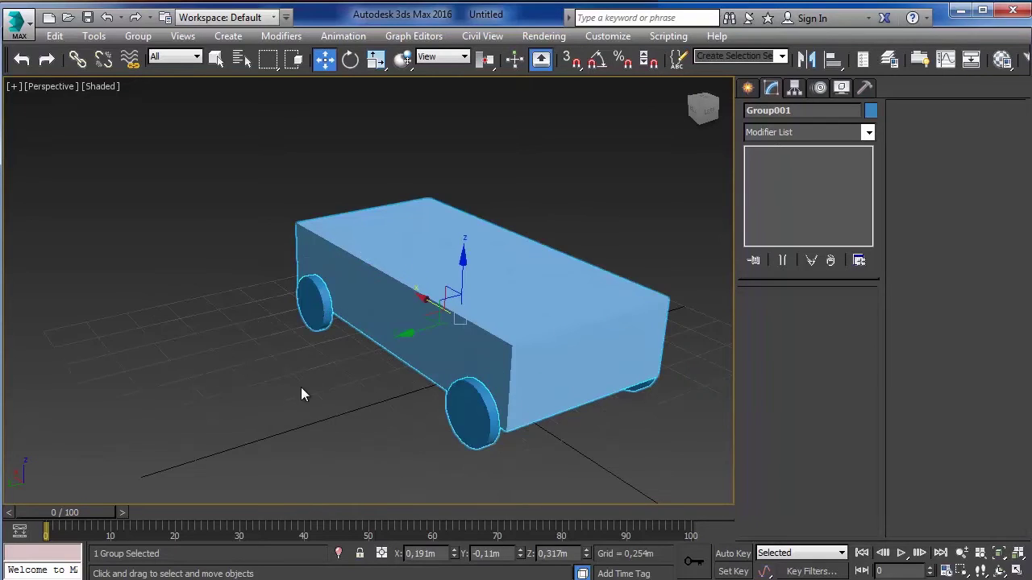
pyautogui.keyDown('alt'); pyautogui.moveTo(378, 288); pyautogui.dragTo(215, 308, button='middle'); pyautogui.keyUp('alt')
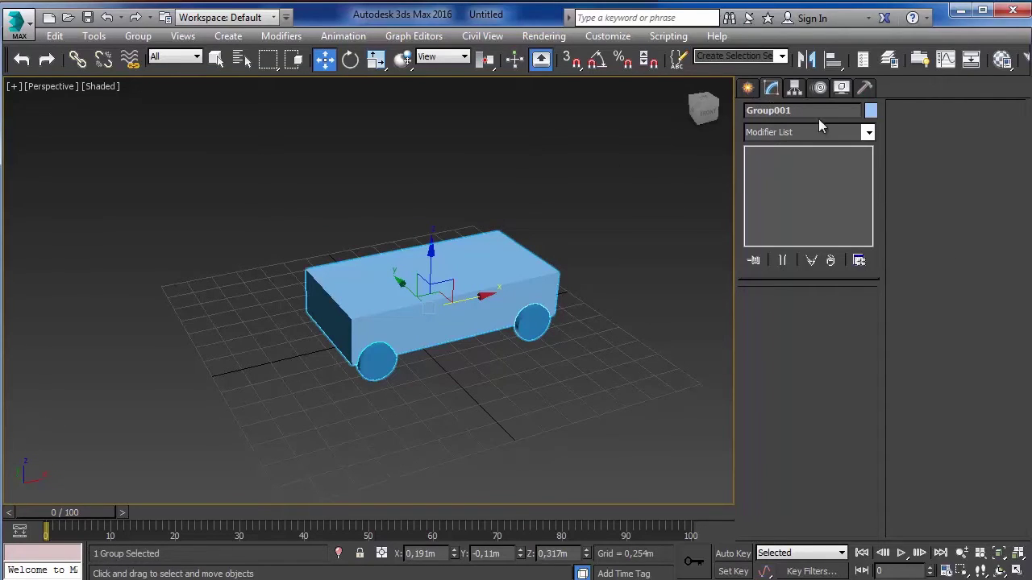
pyautogui.write('Auto')
# Cancel a stray box creation and ungroup the Auto group
pyautogui.click(749, 88)
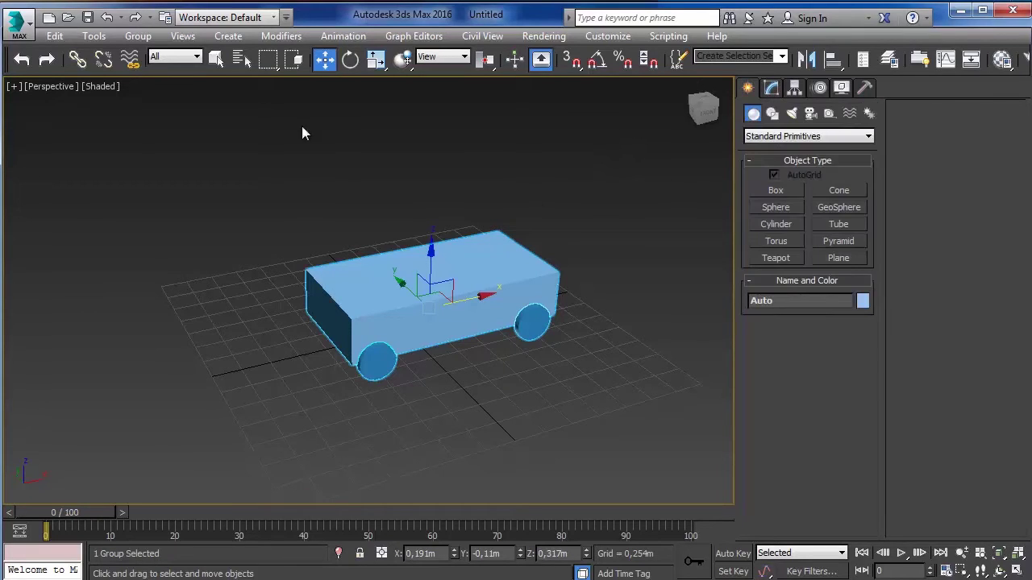
pyautogui.click(396, 210)
pyautogui.hotkey('ctrl', 'z')
pyautogui.click(798, 194)
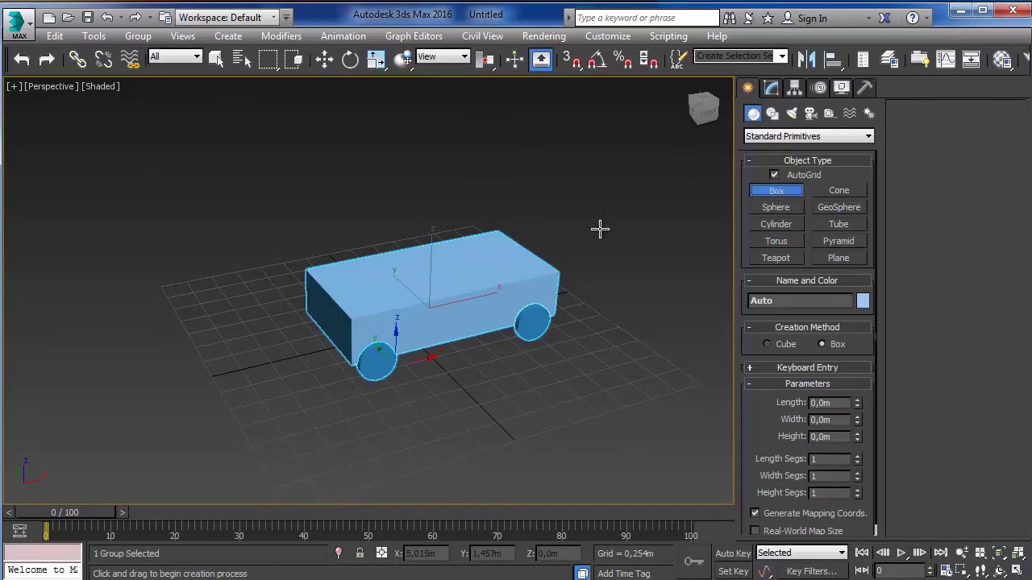
pyautogui.rightClick(482, 232)
pyautogui.click(140, 37)
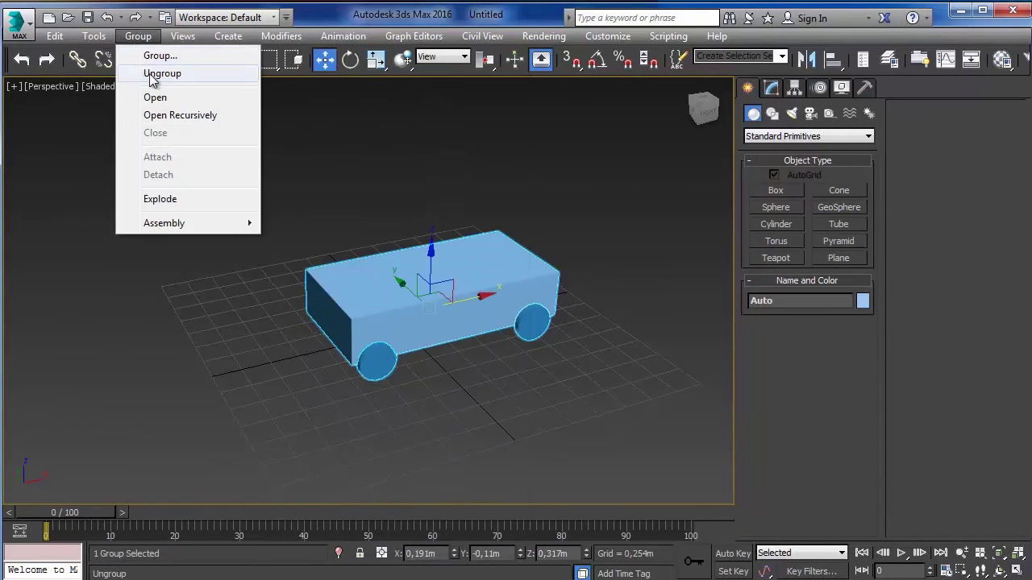
pyautogui.click(194, 73)
# Regroup the box and selected wheels as Group001, then select the leftover wheel Cylinder004
pyautogui.click(311, 259)
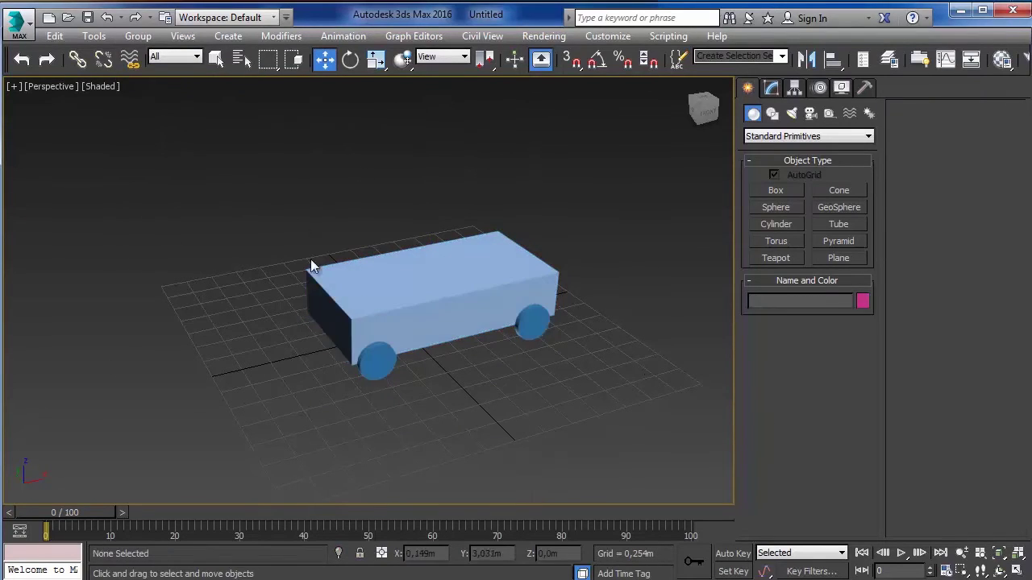
pyautogui.click(553, 294)
pyautogui.click(530, 323)
pyautogui.click(376, 359)
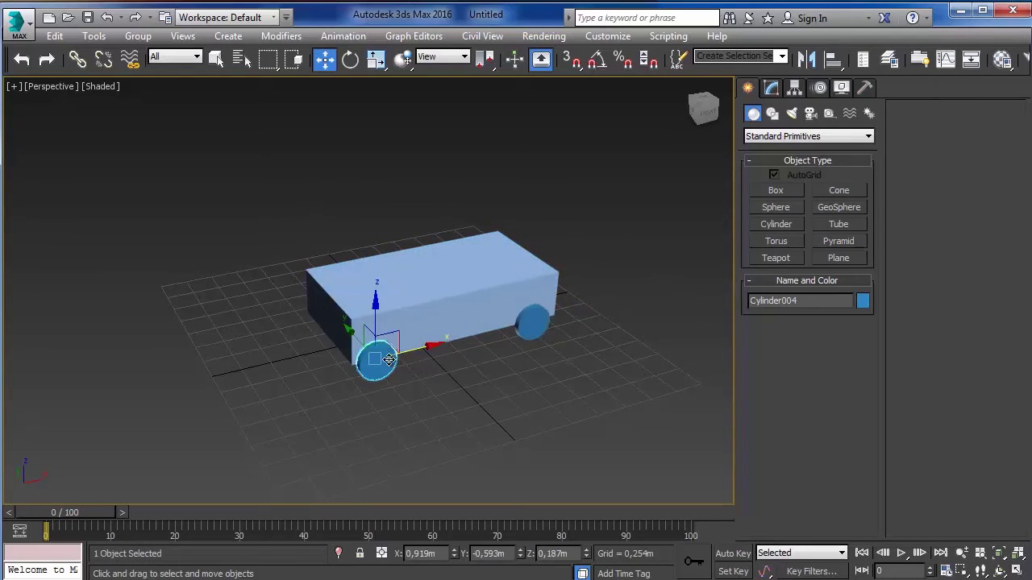
pyautogui.moveTo(210, 498); pyautogui.dragTo(210, 498)
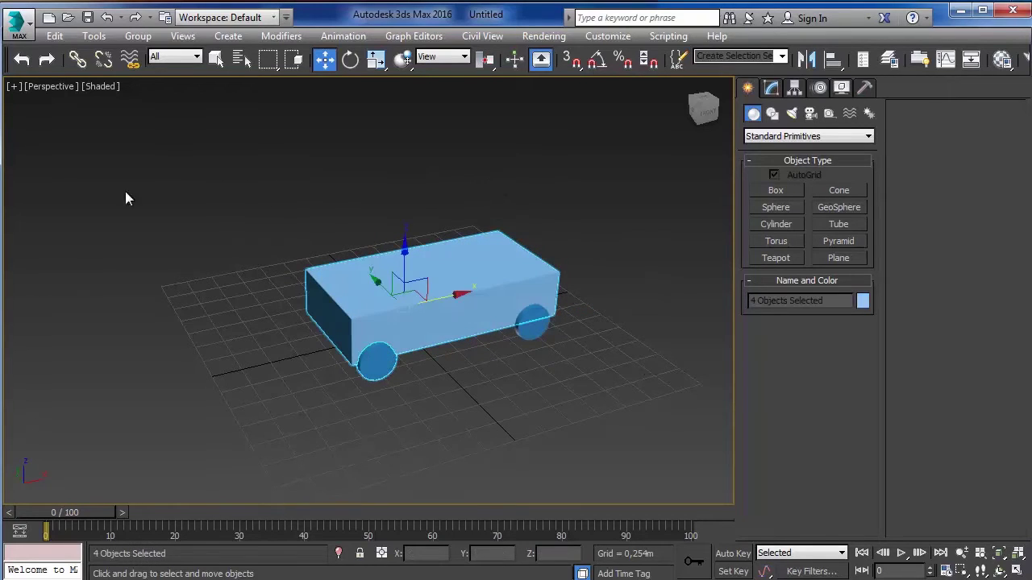
pyautogui.click(138, 36)
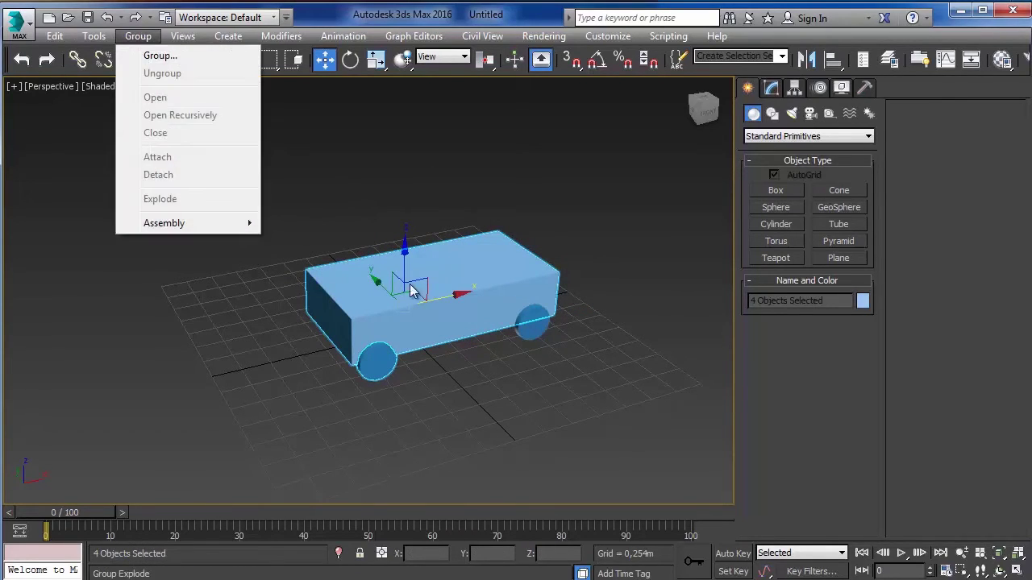
pyautogui.click(162, 55)
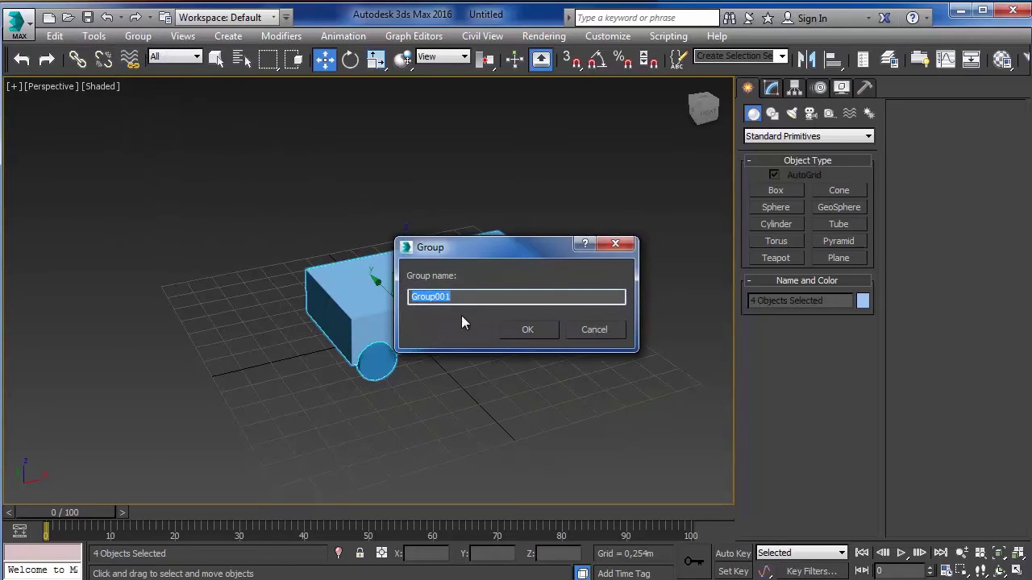
pyautogui.click(516, 329)
pyautogui.click(634, 263)
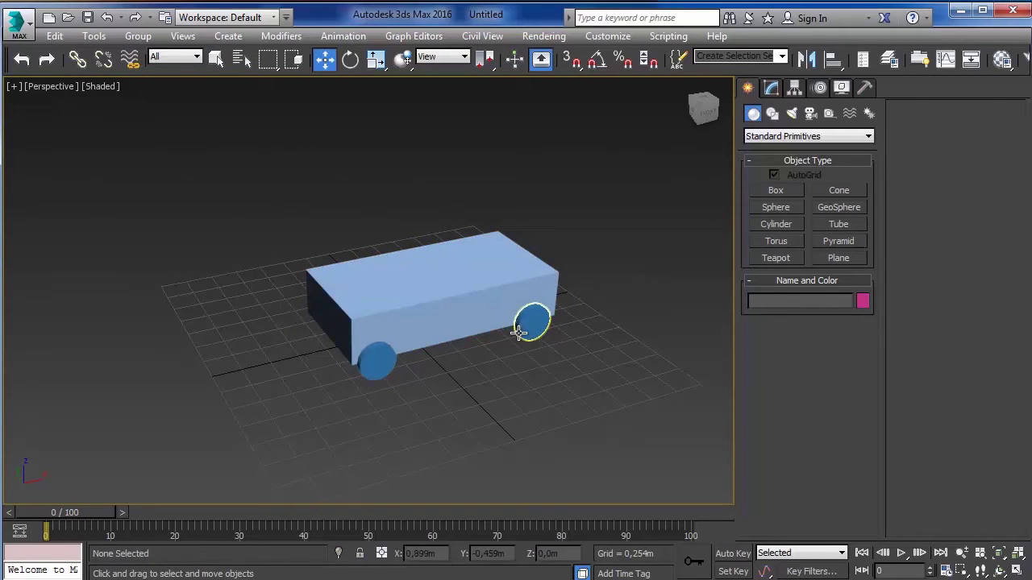
pyautogui.click(526, 337)
# Attach the separate wheel Cylinder004 to Group001 so the whole car is one group
pyautogui.click(591, 233)
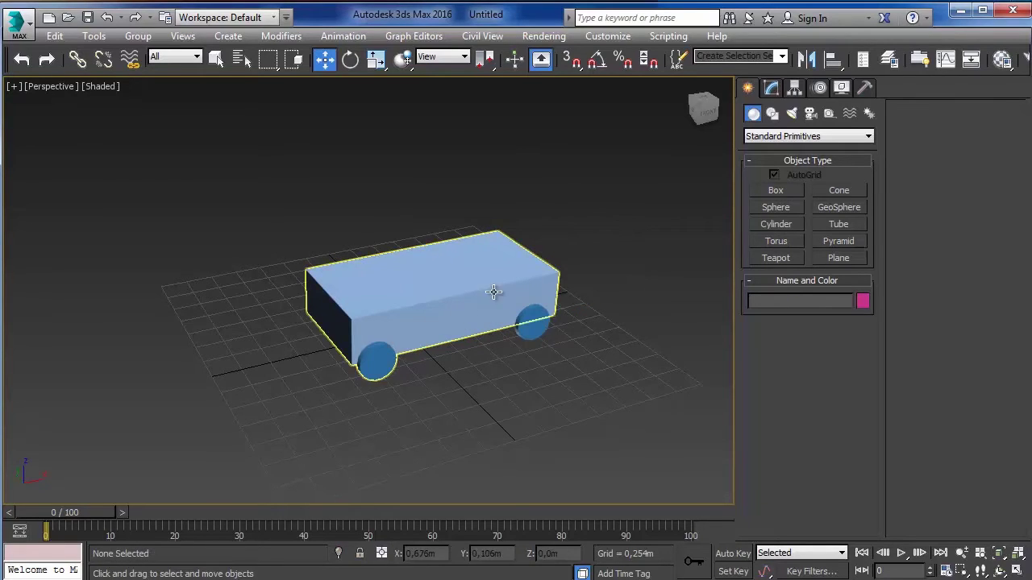
pyautogui.click(540, 333)
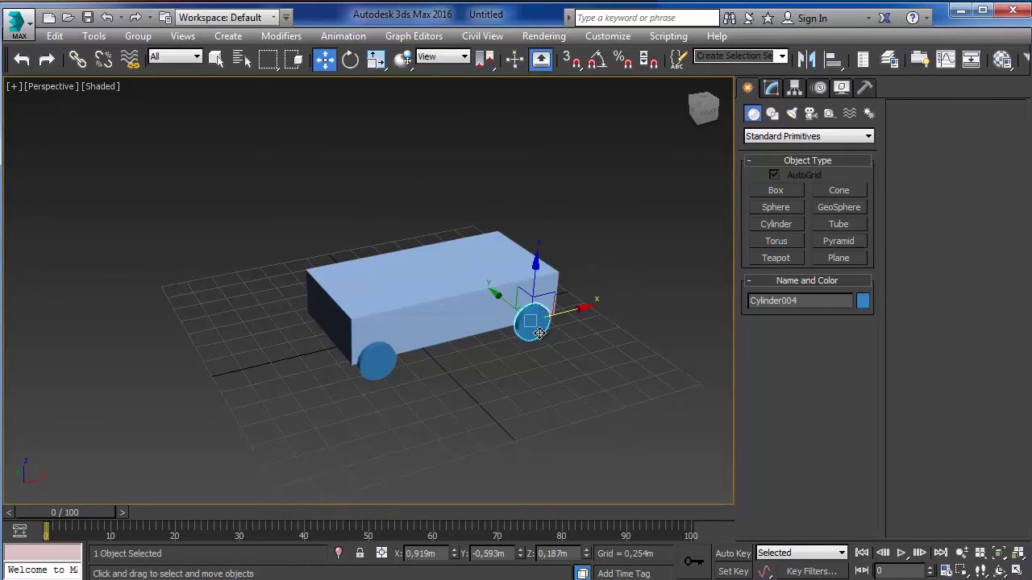
pyautogui.click(138, 35)
pyautogui.click(167, 158)
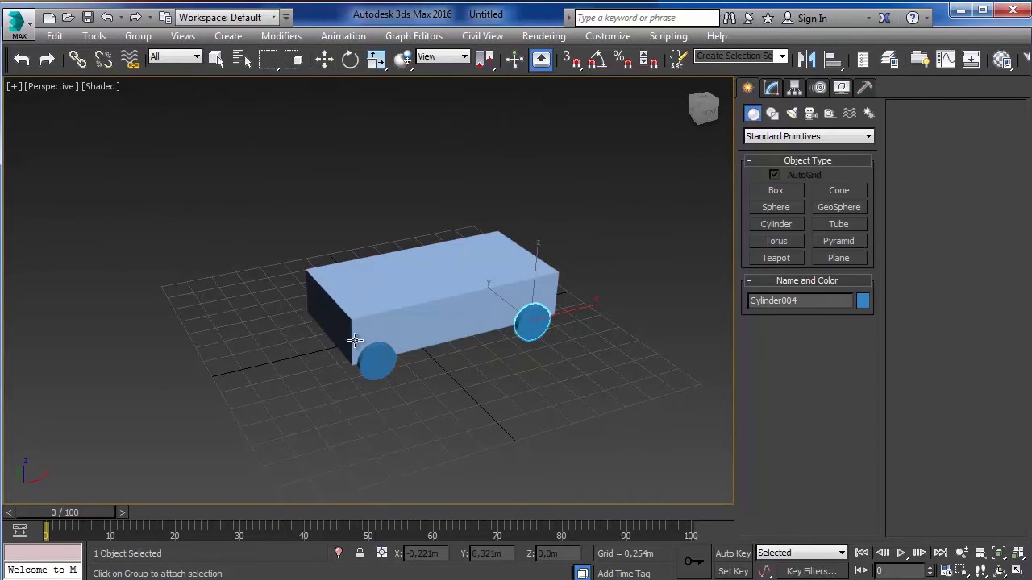
pyautogui.click(379, 304)
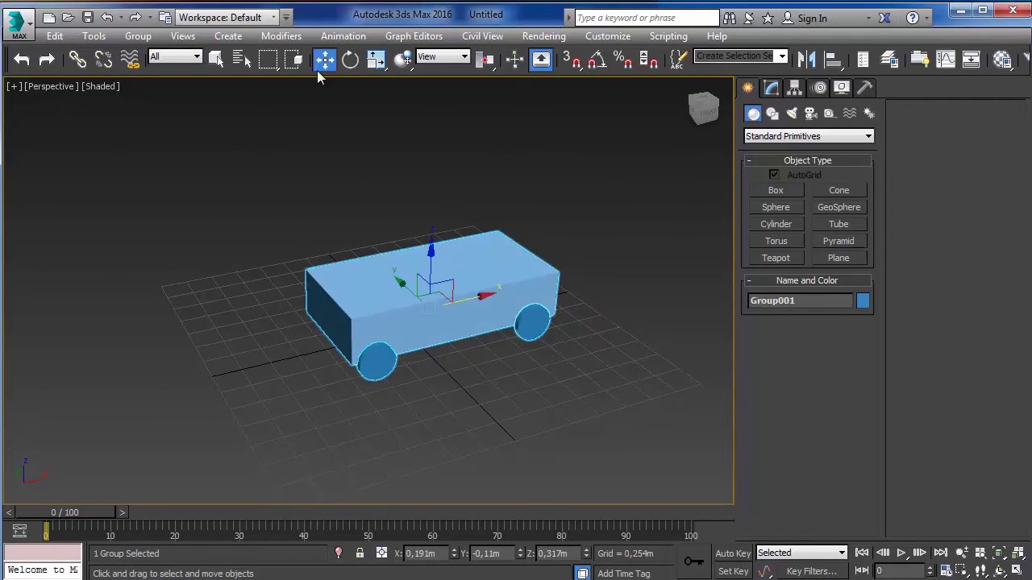
pyautogui.click(427, 168)
pyautogui.click(437, 313)
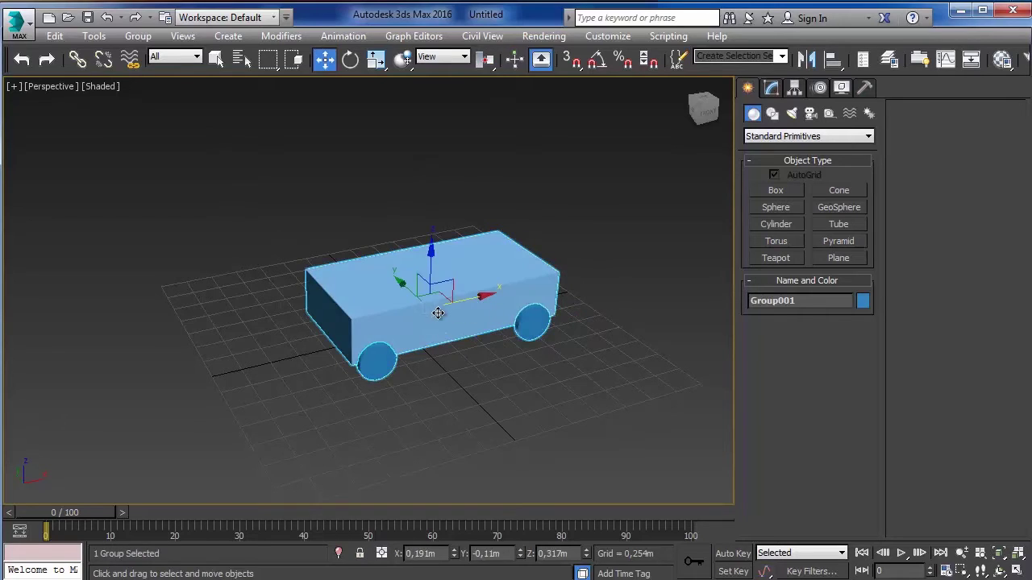
pyautogui.click(581, 339)
pyautogui.scroll(3, 581, 340)
pyautogui.click(449, 289)
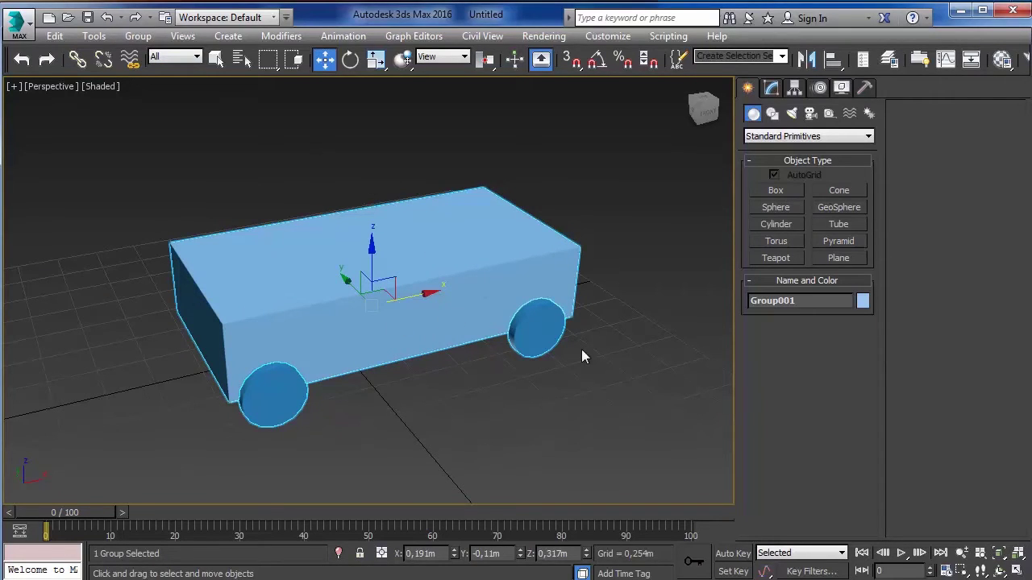
# Ungroup the car, slide two wheels along the body, then undo the moves
pyautogui.click(139, 36)
pyautogui.click(161, 73)
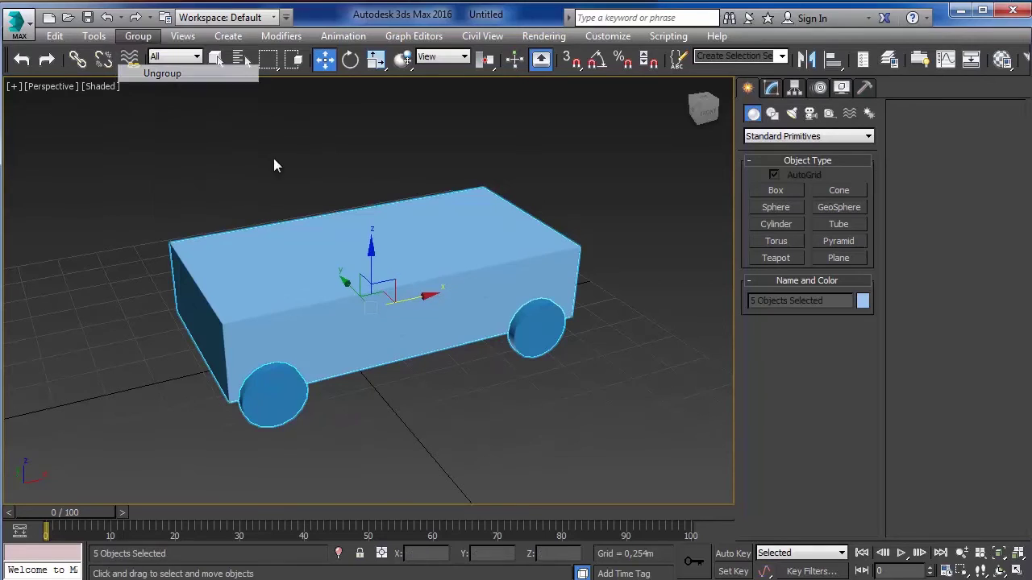
pyautogui.click(555, 345)
pyautogui.moveTo(579, 348)
pyautogui.mouseDown()
pyautogui.moveTo(489, 353)
pyautogui.moveTo(410, 387)
pyautogui.mouseUp()
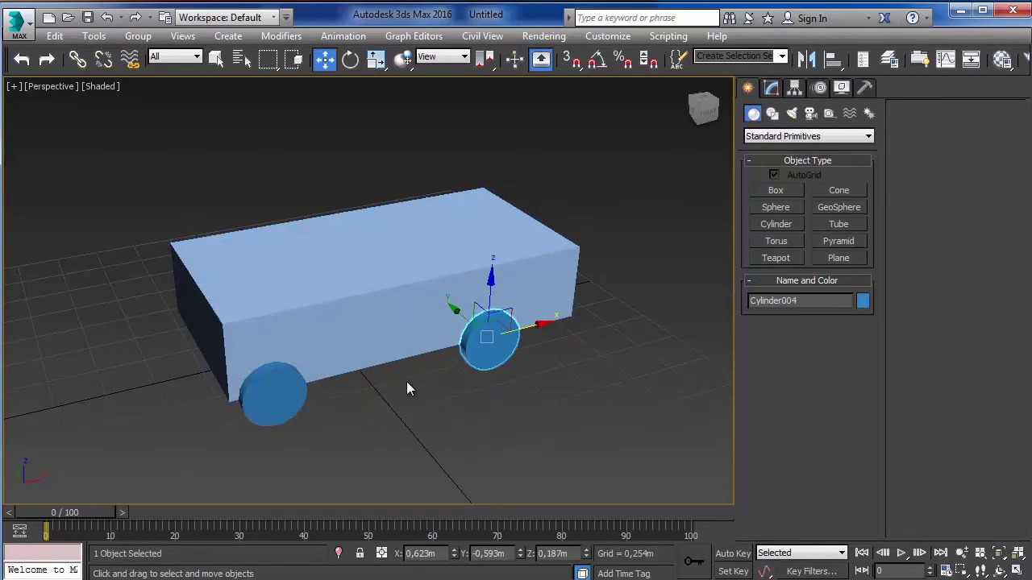
pyautogui.click(294, 407)
pyautogui.moveTo(295, 407); pyautogui.dragTo(365, 389)
pyautogui.hotkey('ctrl', 'z')
pyautogui.hotkey('ctrl', 'z')
pyautogui.hotkey('ctrl', 'z')
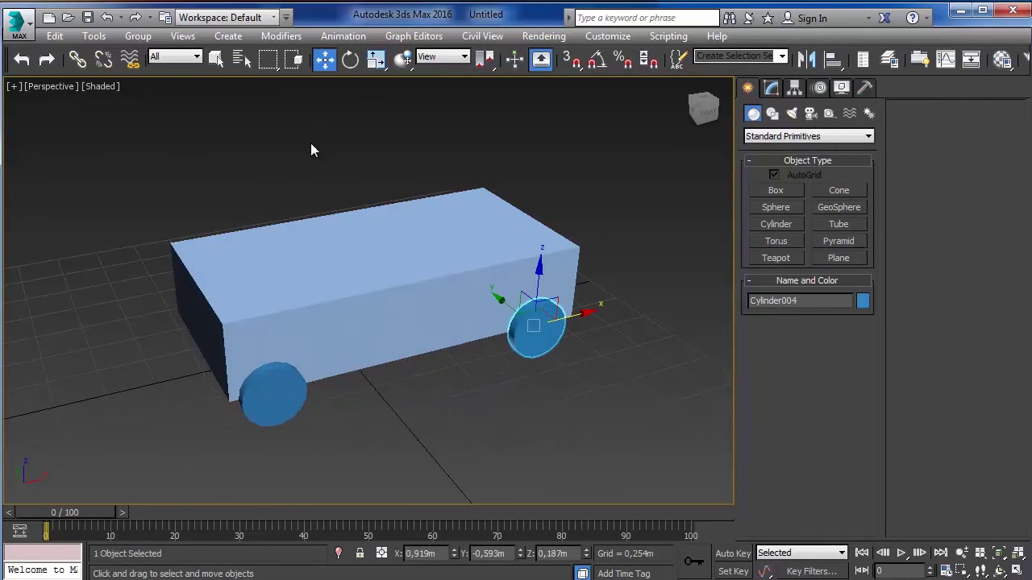
# Select all five car objects and regroup them as Group001
pyautogui.hotkey('ctrl', 'a')
pyautogui.rightClick(26, 562)
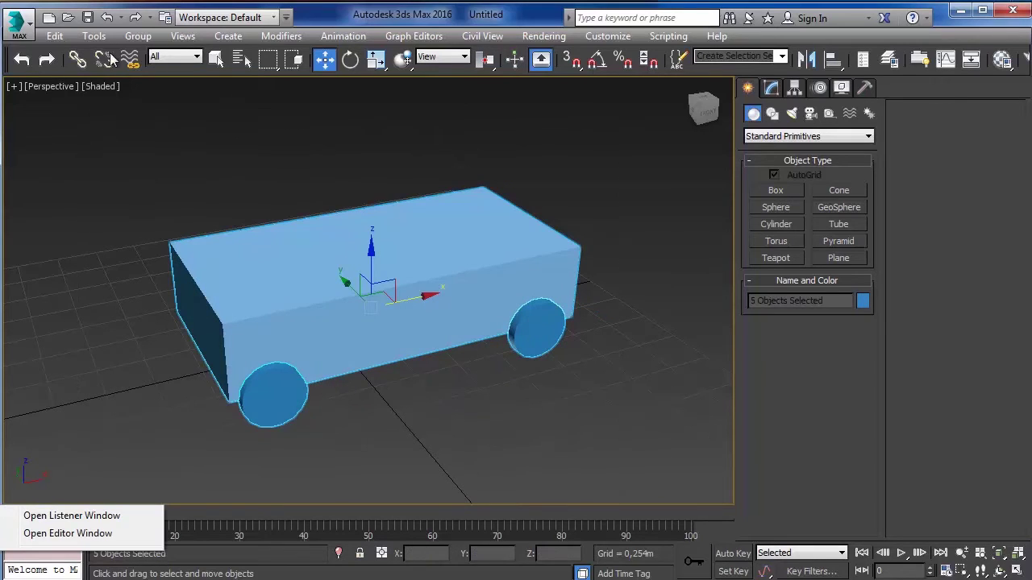
pyautogui.click(138, 37)
pyautogui.click(138, 37)
pyautogui.click(157, 51)
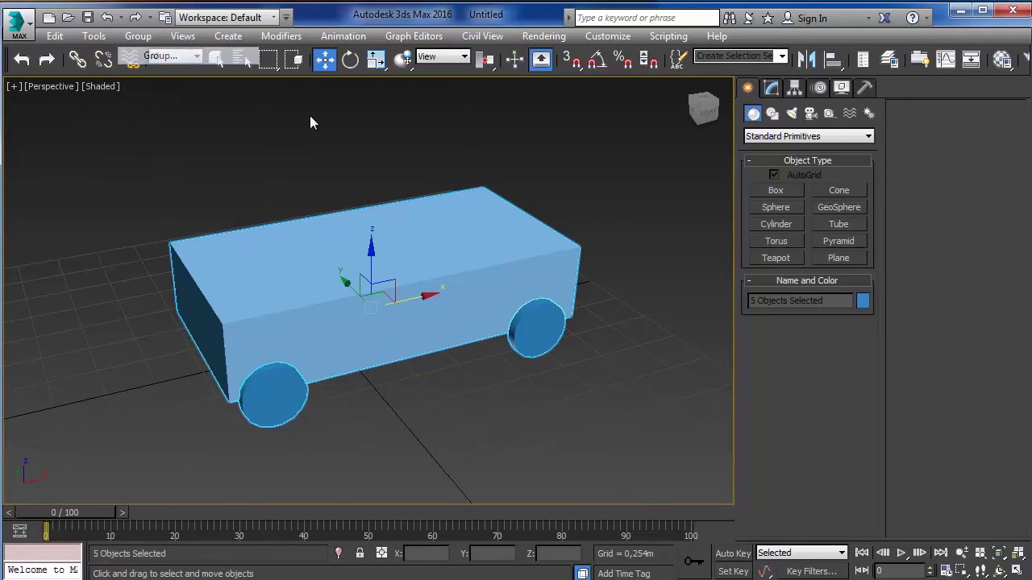
pyautogui.click(528, 330)
pyautogui.click(611, 201)
pyautogui.click(553, 329)
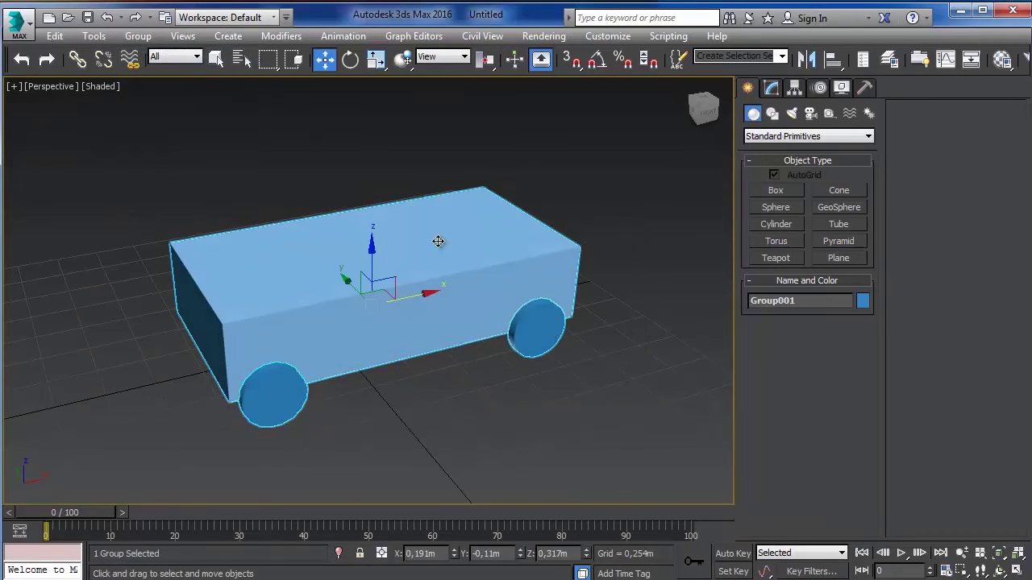
pyautogui.click(133, 36)
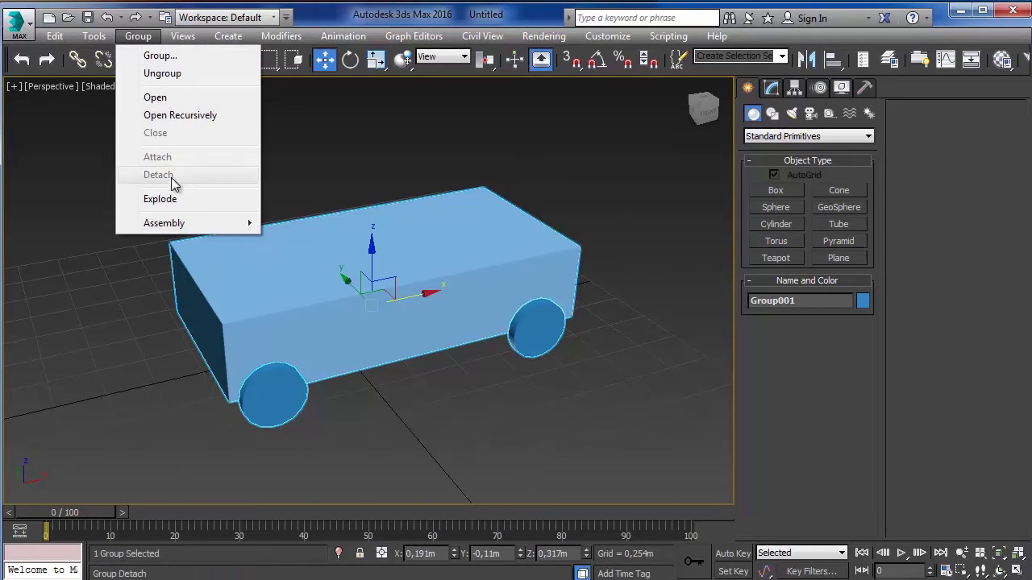
# Open Group001 and move the rear wheel toward the car's middle on its own
pyautogui.click(184, 98)
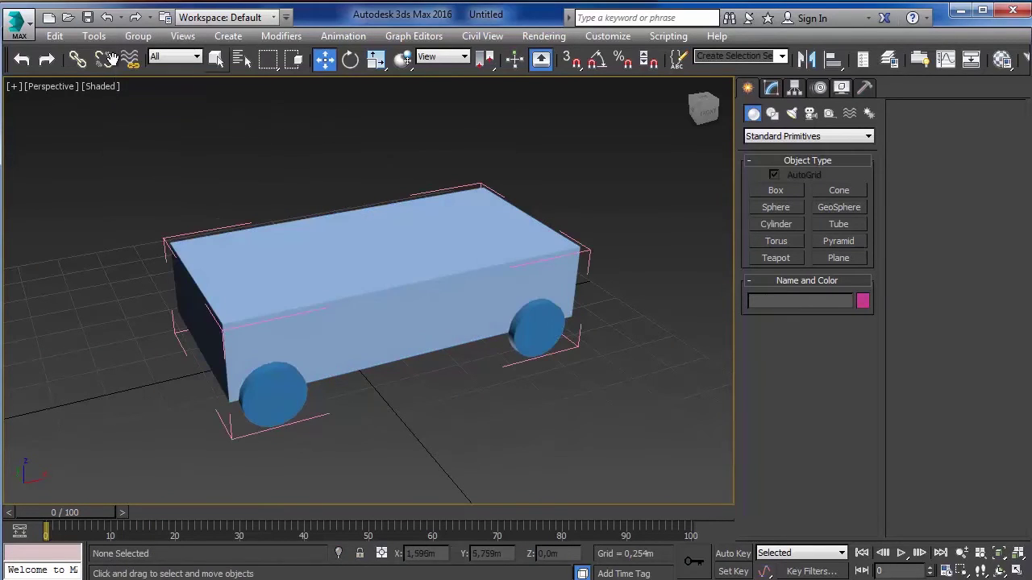
pyautogui.moveTo(535, 272)
pyautogui.keyDown('alt'); pyautogui.mouseDown(button='middle')
pyautogui.moveTo(500, 228)
pyautogui.moveTo(607, 339)
pyautogui.mouseUp(button='middle'); pyautogui.keyUp('alt')
pyautogui.scroll(3, 490, 339)
pyautogui.scroll(-3, 491, 338)
pyautogui.click(525, 309)
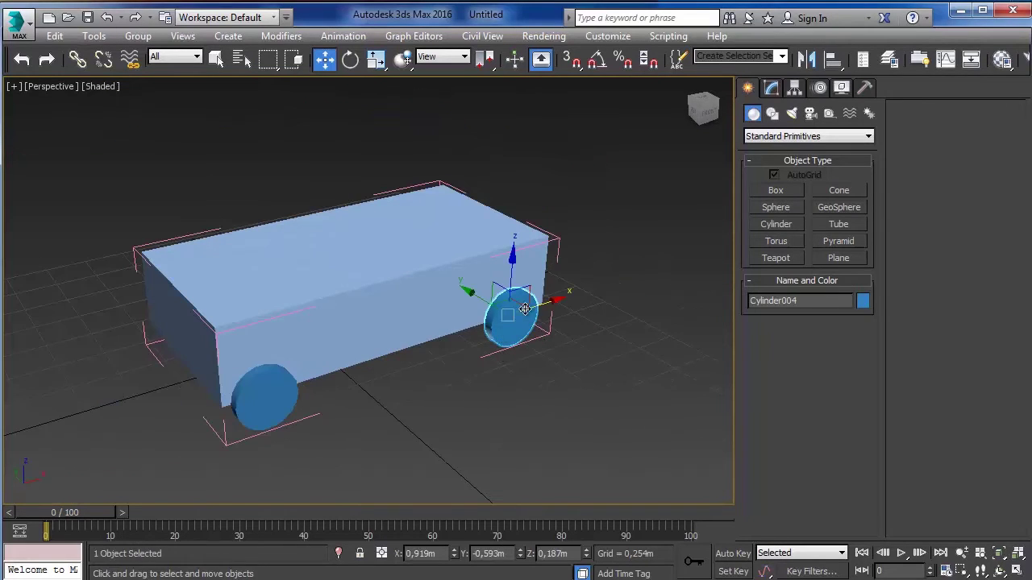
pyautogui.moveTo(536, 304); pyautogui.dragTo(449, 335)
# Move the front wheel along the car side and close Group001
pyautogui.moveTo(288, 394); pyautogui.dragTo(346, 372)
pyautogui.click(138, 35)
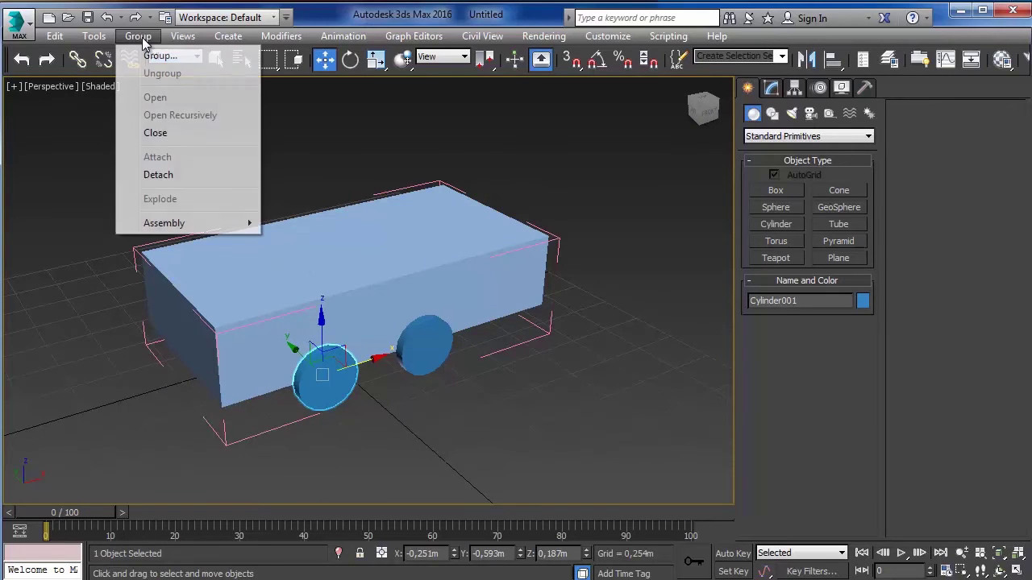
pyautogui.click(153, 133)
# Move the closed group as one unit, undo and redo the changes, and reselect Group001
pyautogui.moveTo(385, 294); pyautogui.dragTo(520, 419)
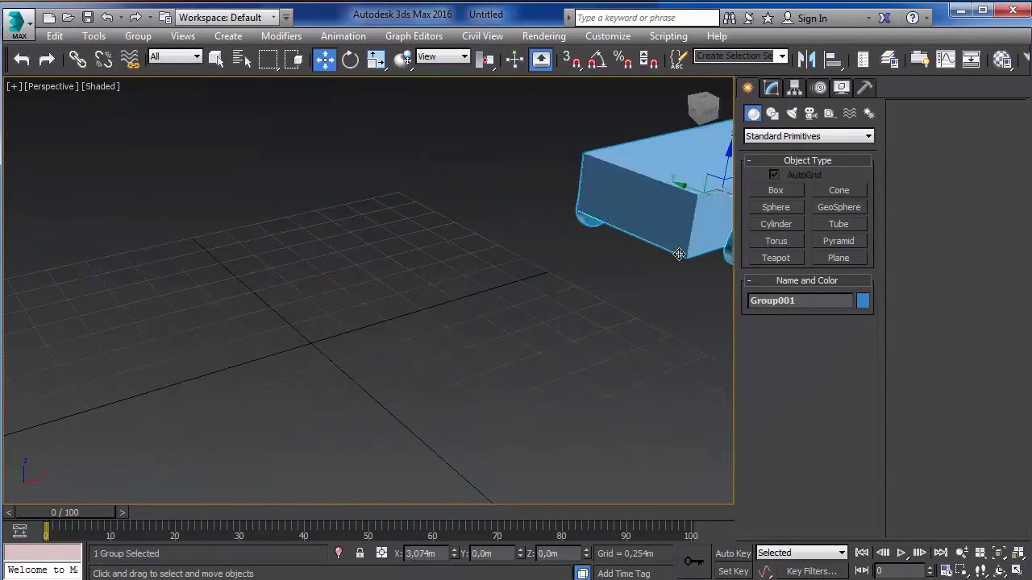
pyautogui.click(519, 420)
pyautogui.click(379, 367)
pyautogui.moveTo(341, 308); pyautogui.dragTo(468, 305)
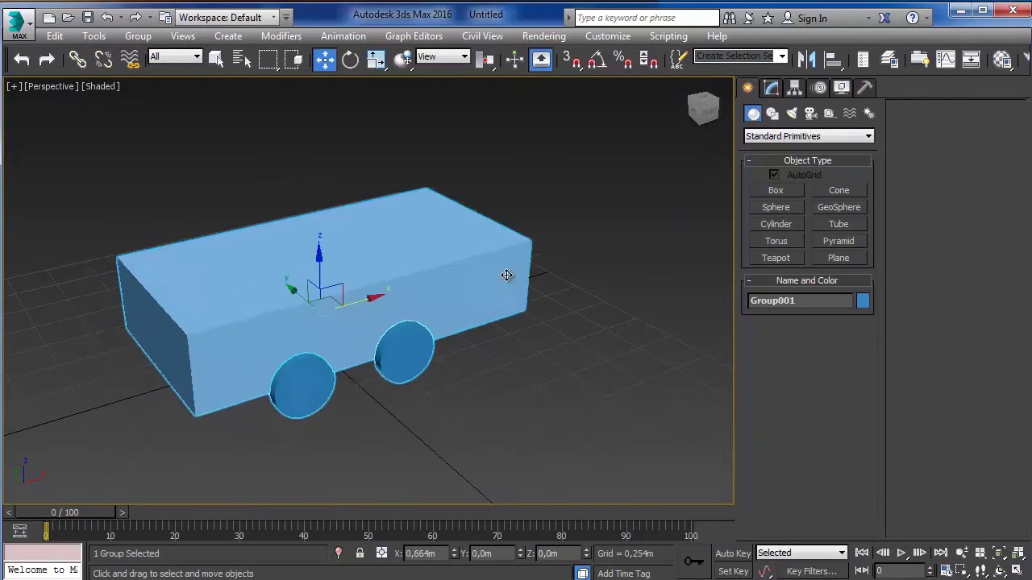
pyautogui.hotkey('ctrl', 'z')
pyautogui.hotkey('ctrl', 'z')
pyautogui.hotkey('ctrl', 'z')
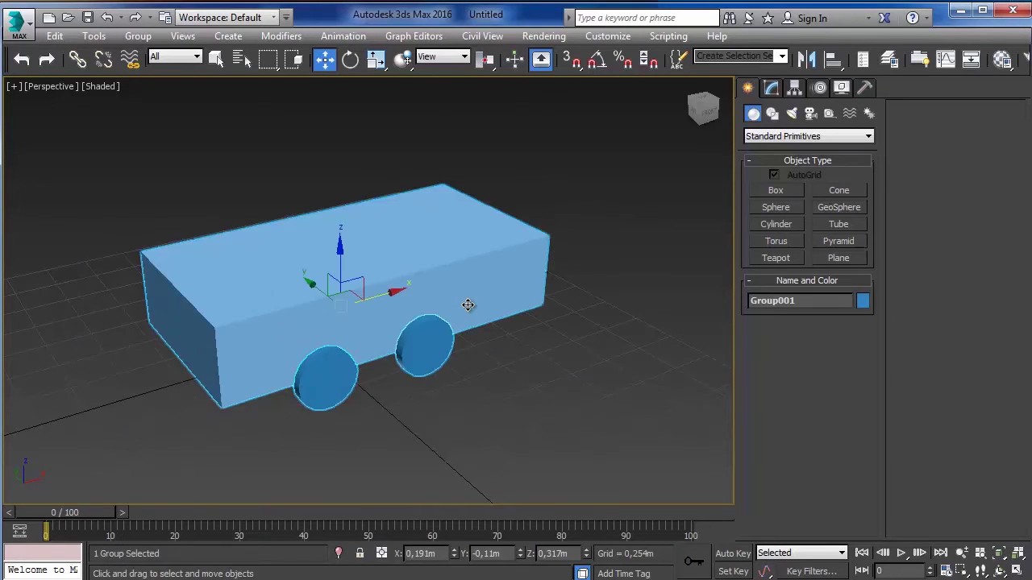
pyautogui.hotkey('ctrl', 'z')
pyautogui.hotkey('ctrl', 'z')
pyautogui.hotkey('ctrl', 'y')
pyautogui.hotkey('ctrl', 'y')
pyautogui.hotkey('ctrl', 'y')
pyautogui.hotkey('ctrl', 'y')
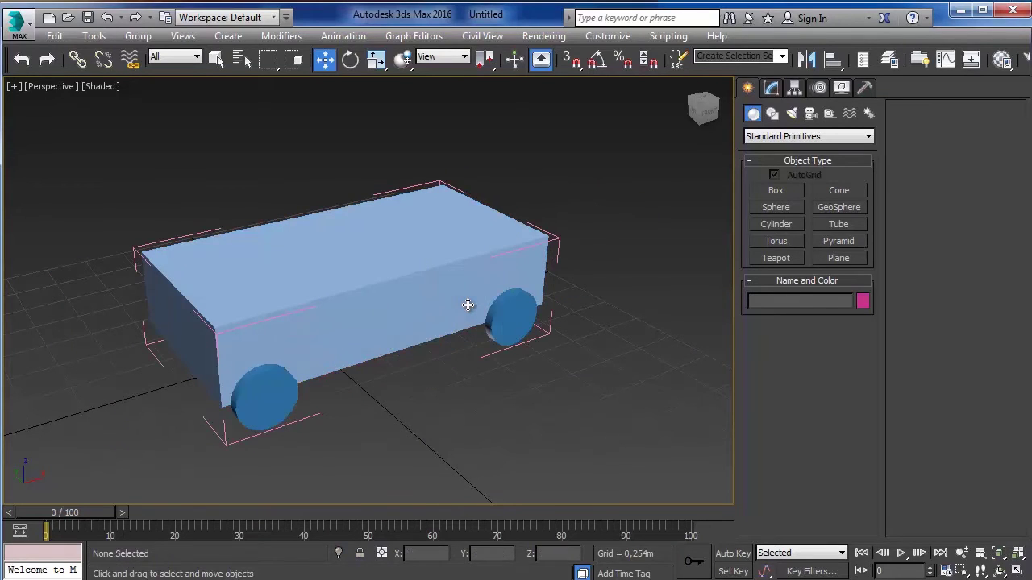
pyautogui.hotkey('ctrl', 'y')
pyautogui.hotkey('ctrl', 'z')
pyautogui.click(463, 265)
pyautogui.scroll(-3, 437, 308)
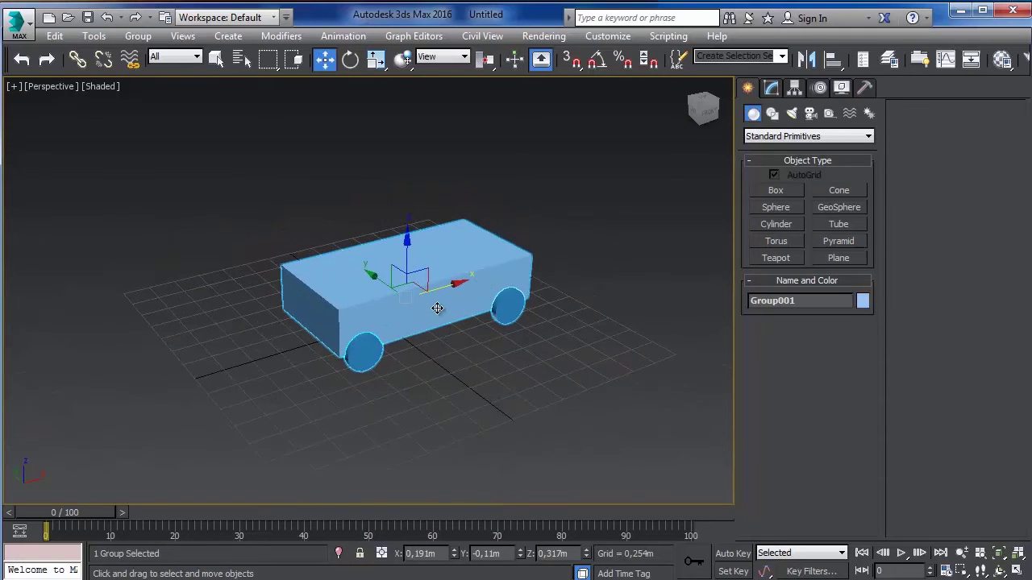
pyautogui.scroll(3, 380, 278)
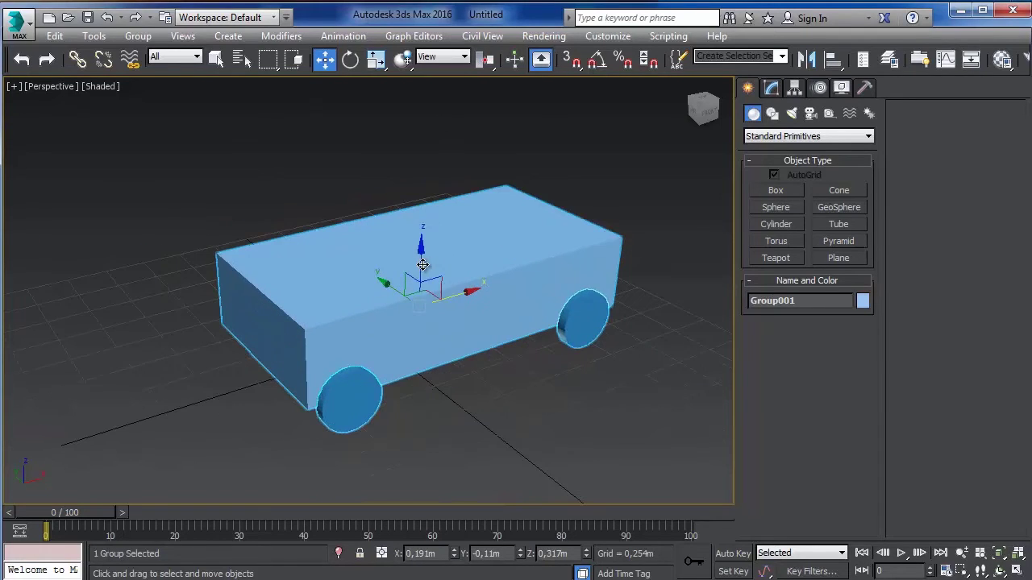
# Ungroup Group001 into separate objects and select the front wheel Cylinder001
pyautogui.click(152, 46)
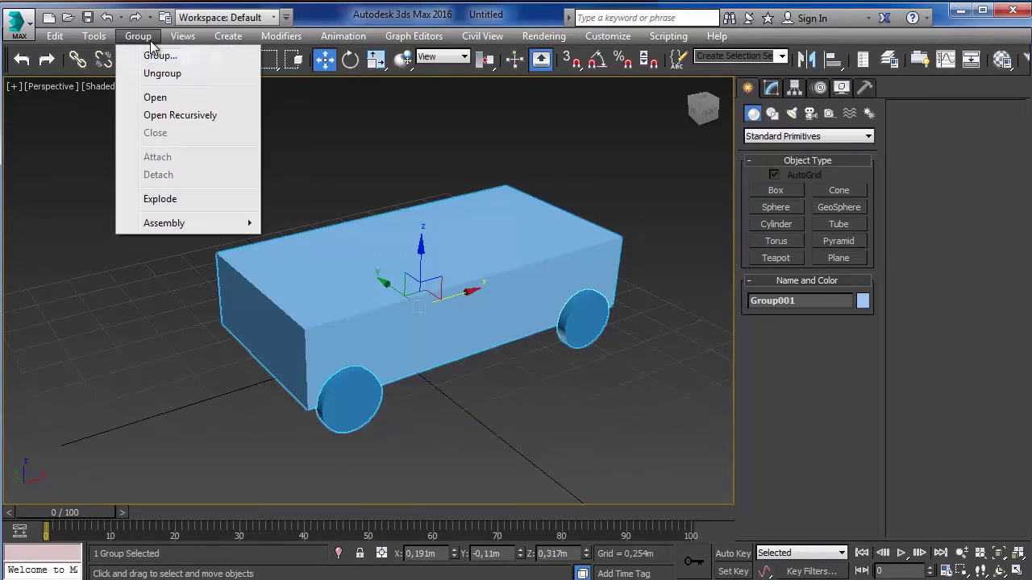
pyautogui.click(150, 71)
pyautogui.click(269, 178)
pyautogui.scroll(-3, 365, 164)
pyautogui.moveTo(365, 165); pyautogui.dragTo(399, 249, button='middle')
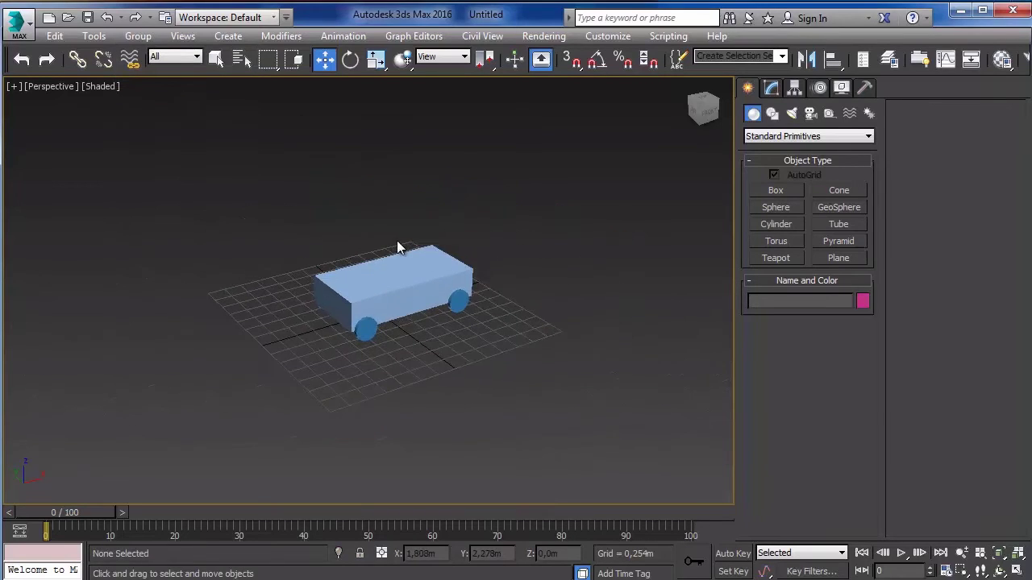
pyautogui.scroll(3, 363, 194)
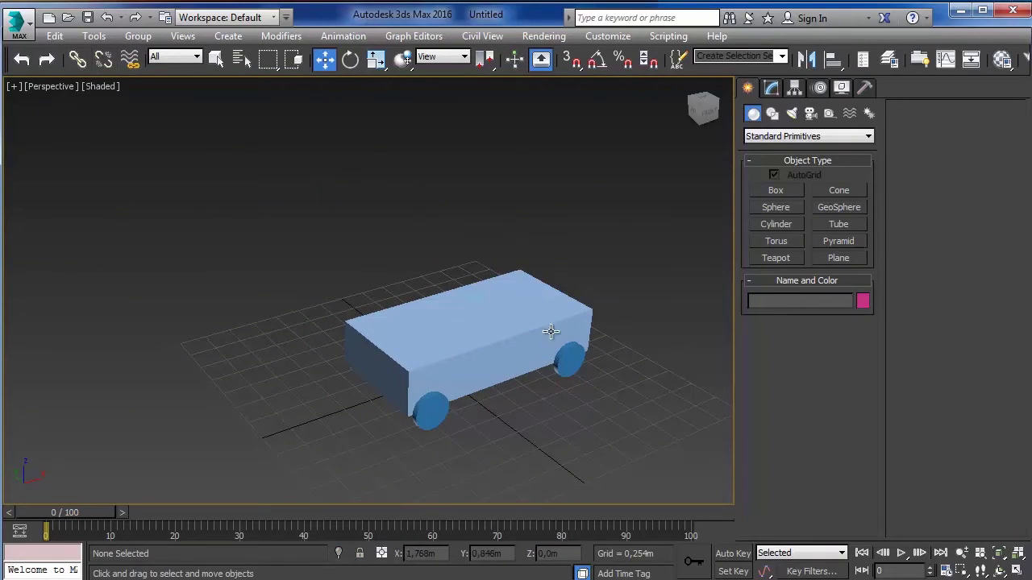
pyautogui.scroll(2, 551, 332)
pyautogui.scroll(2, 516, 349)
pyautogui.click(378, 386)
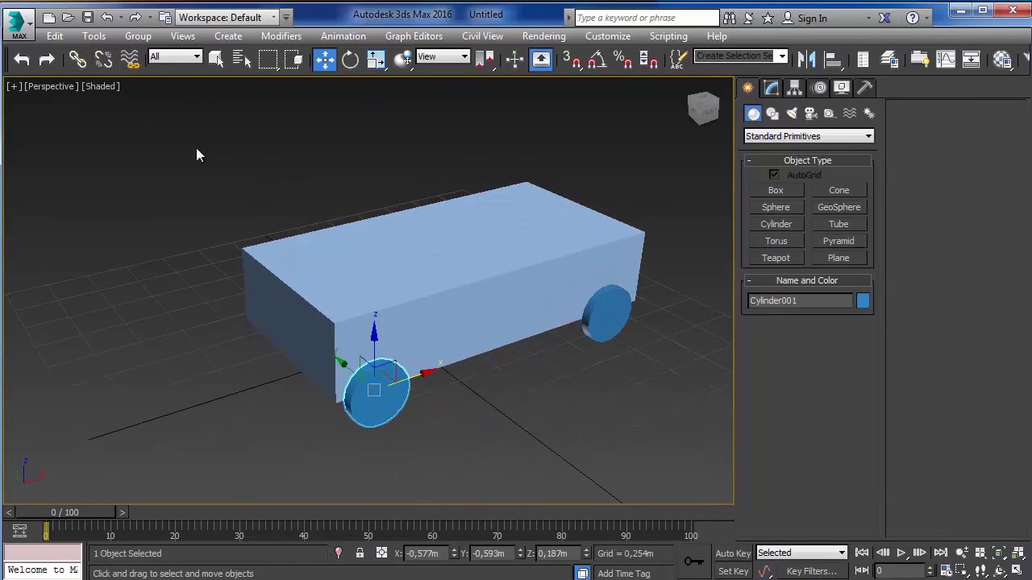
# Link the front wheel Cylinder001 to Box001 as its parent, then return to Select and Move
pyautogui.click(78, 64)
pyautogui.moveTo(362, 404)
pyautogui.mouseDown()
pyautogui.moveTo(365, 282)
pyautogui.moveTo(343, 281)
pyautogui.mouseUp()
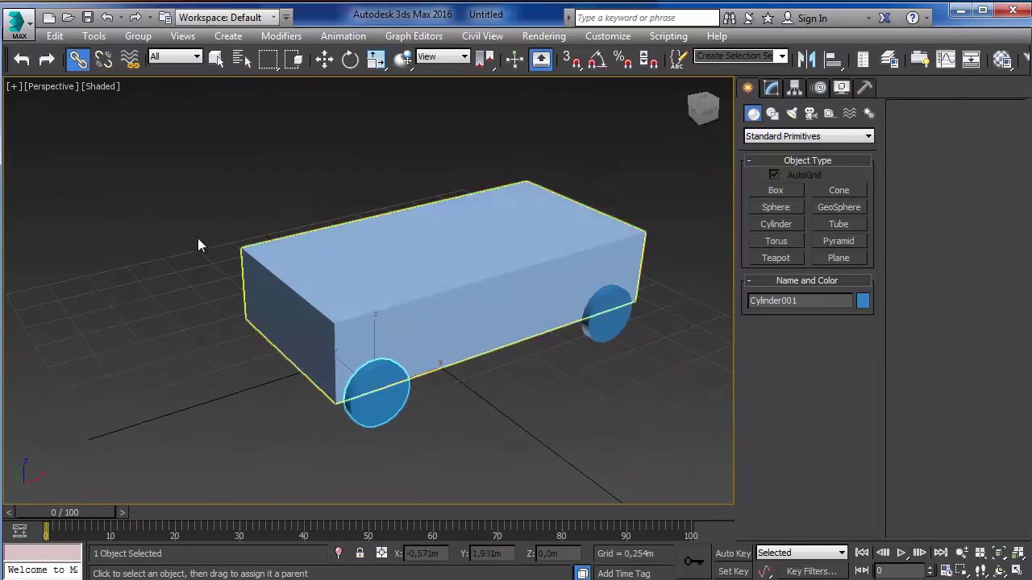
pyautogui.click(189, 213)
pyautogui.click(272, 288)
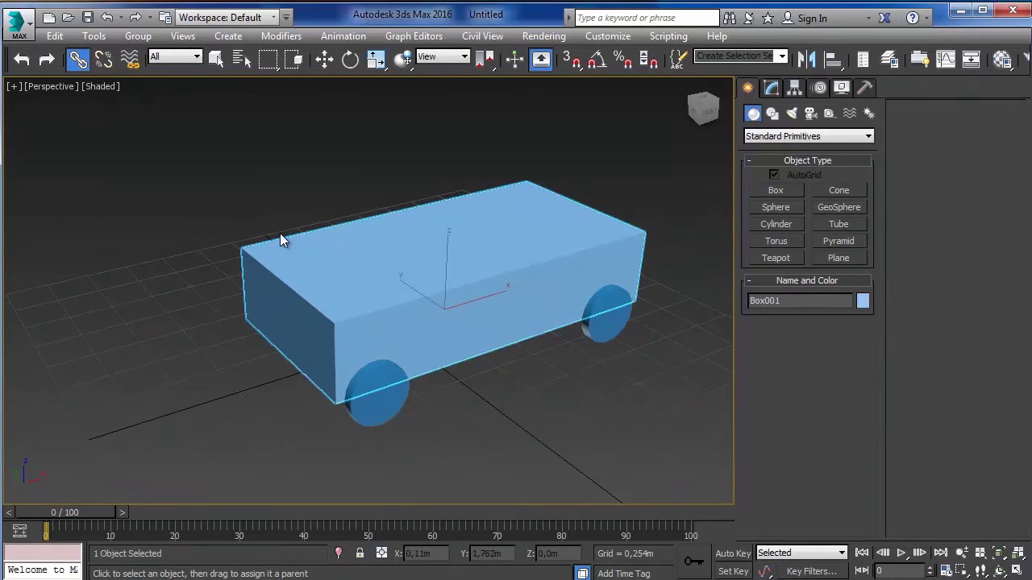
pyautogui.press('w')
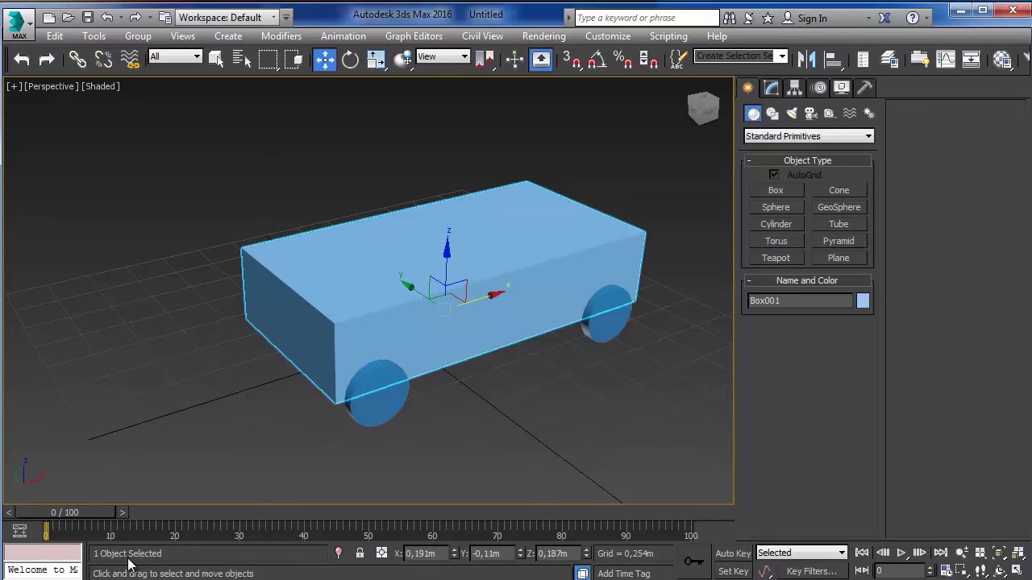
# Move Box001 to confirm the linked wheel follows, then move Cylinder001 independently
pyautogui.click(390, 414)
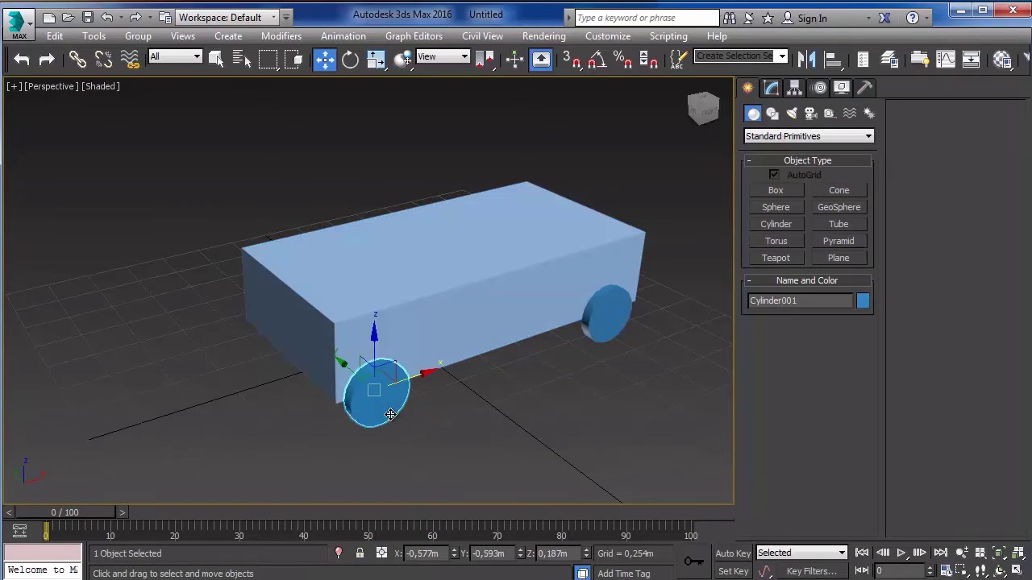
pyautogui.click(314, 376)
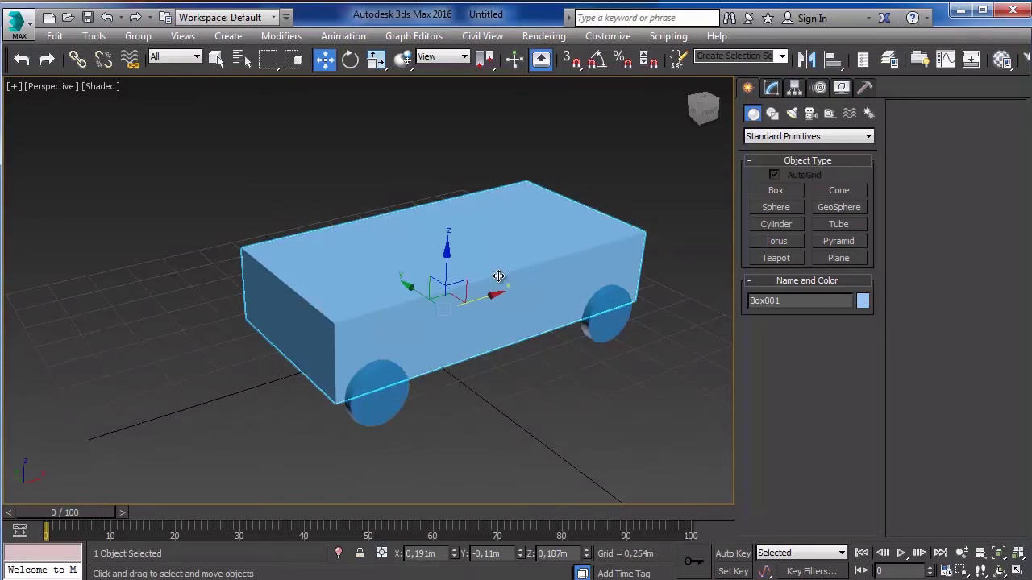
pyautogui.moveTo(495, 295)
pyautogui.mouseDown()
pyautogui.moveTo(158, 387)
pyautogui.moveTo(185, 362)
pyautogui.moveTo(695, 208)
pyautogui.moveTo(382, 336)
pyautogui.moveTo(338, 323)
pyautogui.moveTo(517, 287)
pyautogui.moveTo(484, 327)
pyautogui.moveTo(482, 317)
pyautogui.mouseUp()
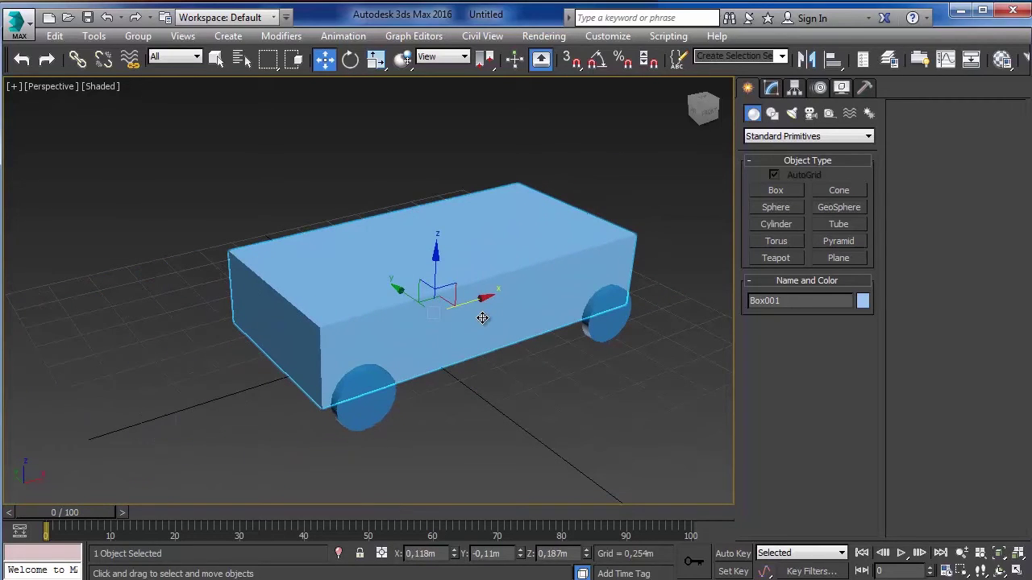
pyautogui.click(379, 395)
pyautogui.moveTo(458, 392); pyautogui.dragTo(447, 363, button='middle')
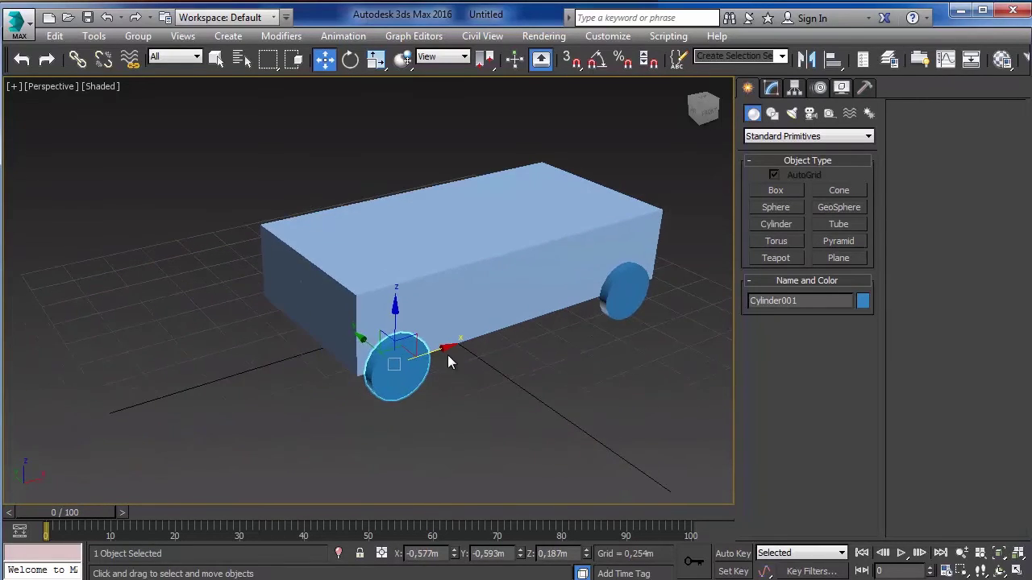
pyautogui.moveTo(448, 363)
pyautogui.mouseDown()
pyautogui.moveTo(97, 452)
pyautogui.moveTo(597, 302)
pyautogui.moveTo(164, 422)
pyautogui.moveTo(375, 357)
pyautogui.mouseUp()
# Link wheels Cylinder004, Cylinder003 and Cylinder002 to Box001 as its children
pyautogui.click(487, 411)
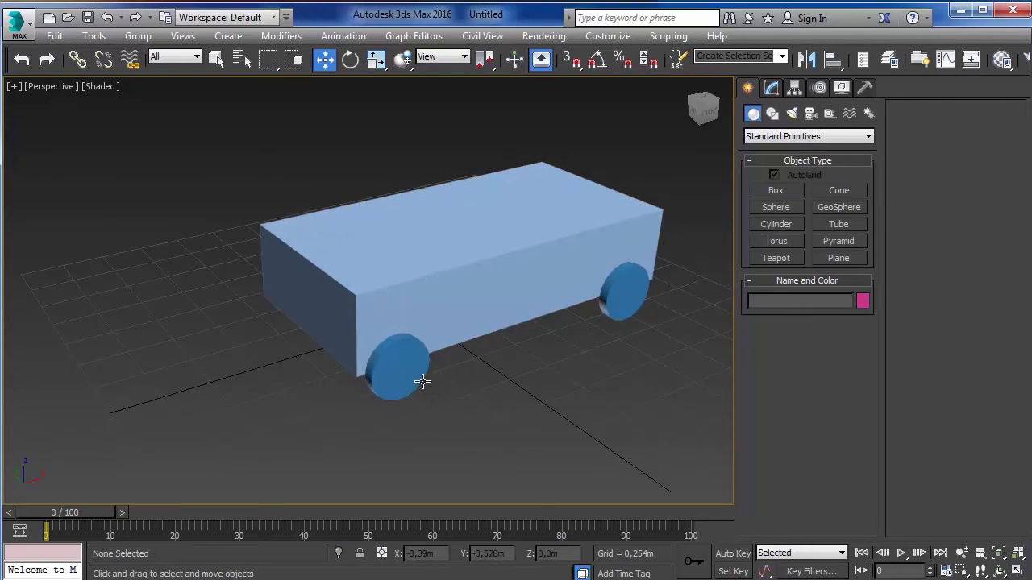
pyautogui.click(629, 311)
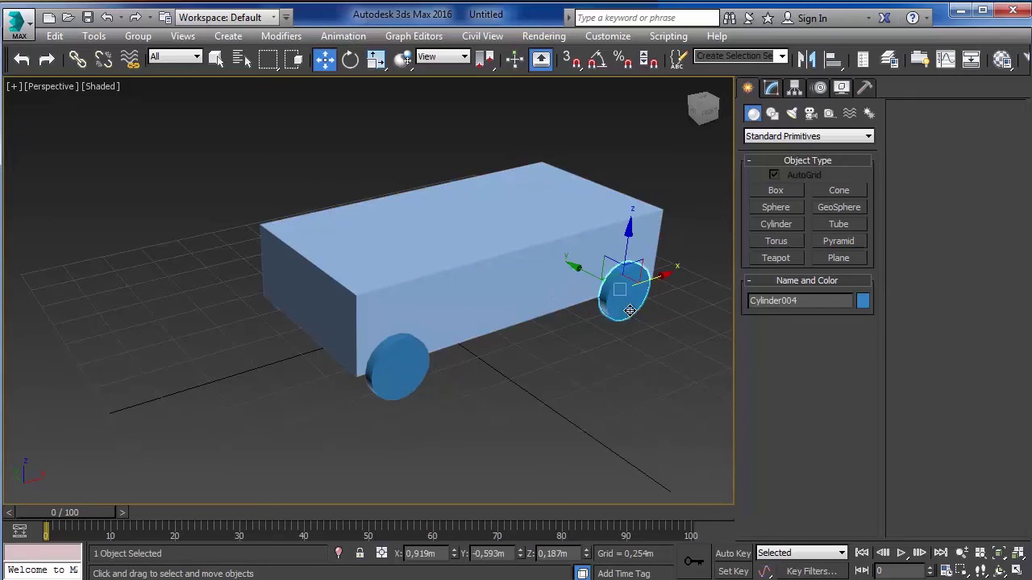
pyautogui.click(78, 59)
pyautogui.moveTo(622, 305)
pyautogui.mouseDown()
pyautogui.moveTo(412, 372)
pyautogui.moveTo(636, 262)
pyautogui.mouseUp()
pyautogui.scroll(-3, 560, 266)
pyautogui.scroll(3, 577, 265)
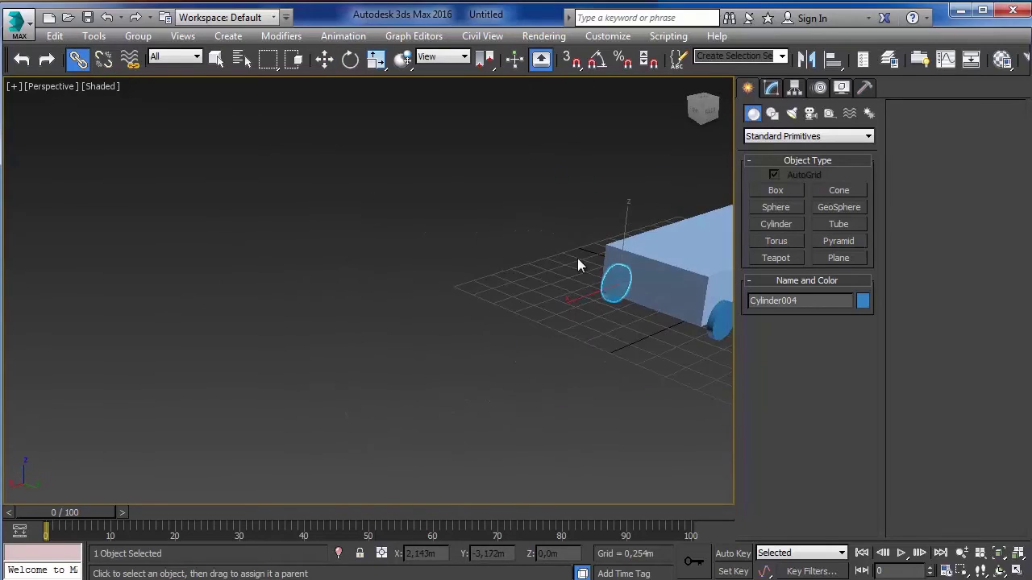
pyautogui.moveTo(577, 264); pyautogui.dragTo(451, 297, button='middle')
pyautogui.moveTo(582, 359)
pyautogui.keyDown('alt'); pyautogui.mouseDown(button='middle')
pyautogui.moveTo(664, 362)
pyautogui.moveTo(617, 344)
pyautogui.mouseUp(button='middle'); pyautogui.keyUp('alt')
pyautogui.click(604, 333)
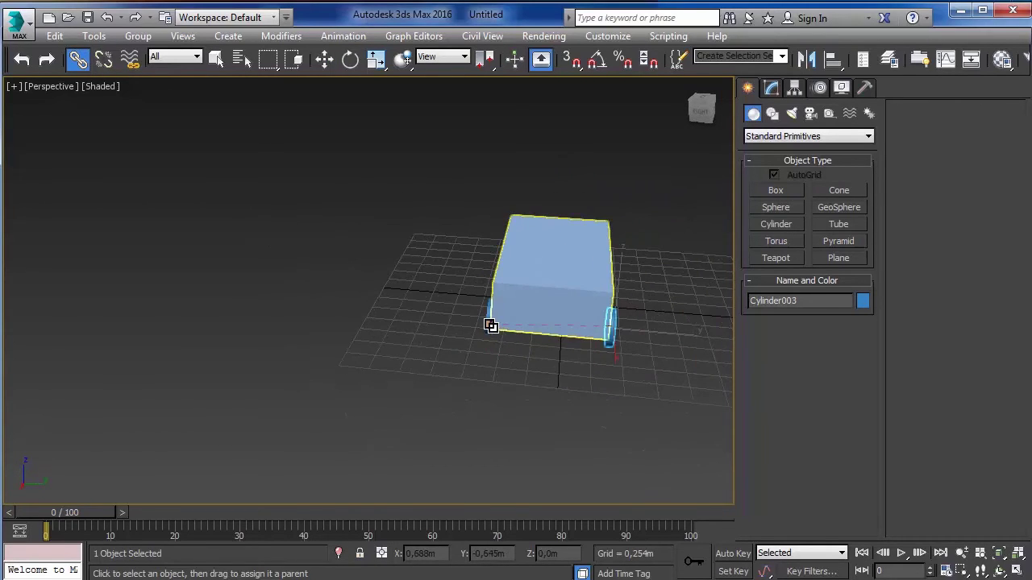
pyautogui.moveTo(494, 337); pyautogui.dragTo(450, 331)
pyautogui.moveTo(450, 332)
pyautogui.keyDown('alt'); pyautogui.mouseDown(button='middle')
pyautogui.moveTo(640, 296)
pyautogui.moveTo(576, 336)
pyautogui.mouseUp(button='middle'); pyautogui.keyUp('alt')
pyautogui.moveTo(437, 377); pyautogui.dragTo(437, 377)
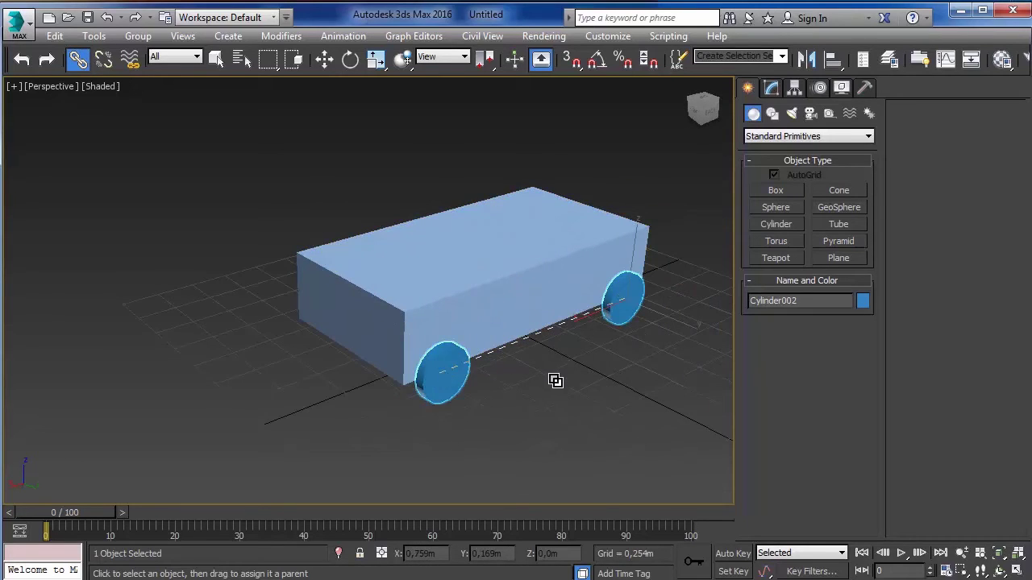
pyautogui.keyDown('alt'); pyautogui.moveTo(541, 384); pyautogui.dragTo(553, 370, button='middle'); pyautogui.keyUp('alt')
# Slide wheel Cylinder002 left along the body and switch the view to wireframe
pyautogui.press('w')
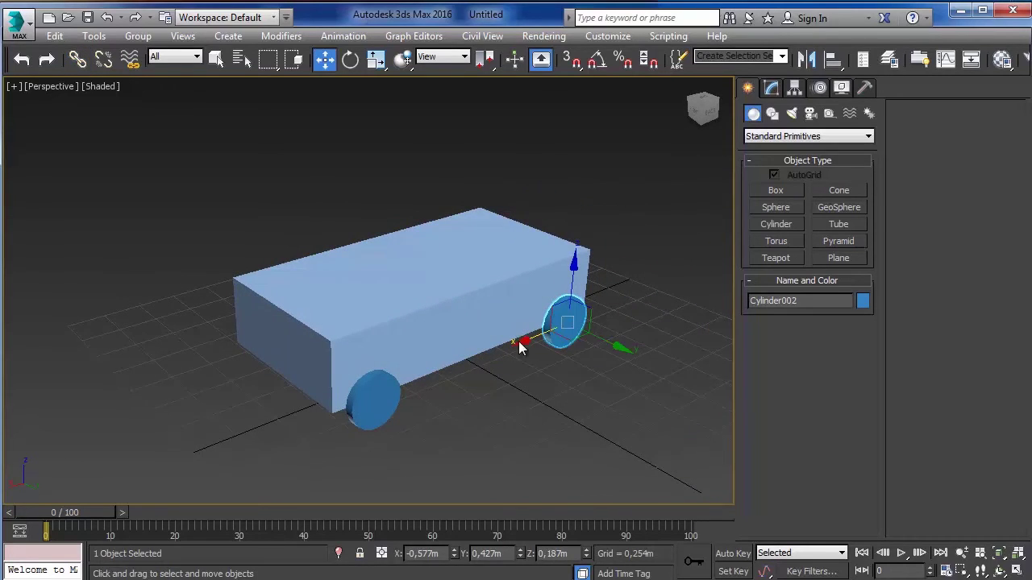
pyautogui.moveTo(516, 348); pyautogui.dragTo(633, 285)
pyautogui.click(557, 383)
pyautogui.click(565, 323)
pyautogui.moveTo(566, 323); pyautogui.dragTo(431, 385)
pyautogui.scroll(-3, 446, 369)
pyautogui.press('F3')
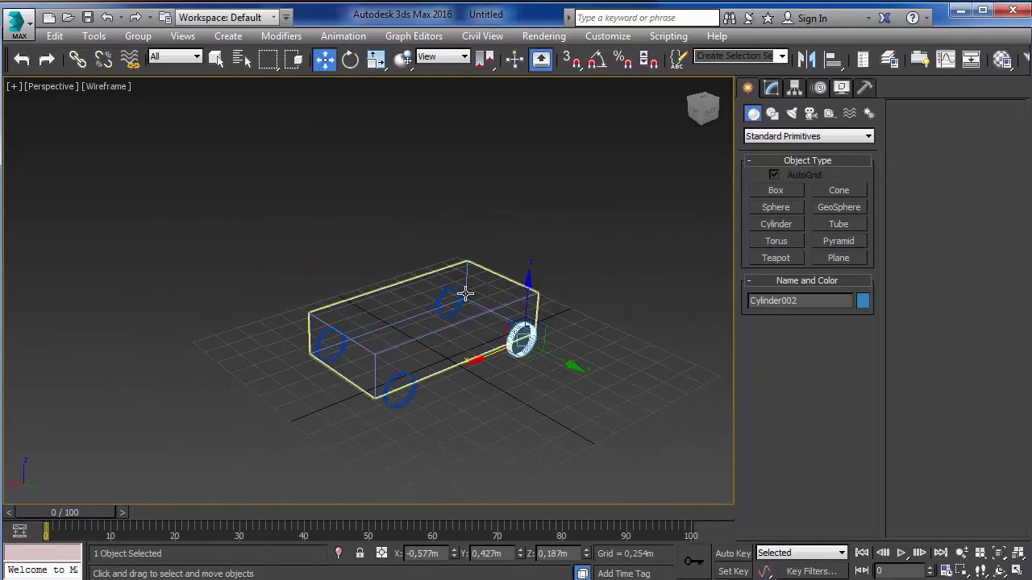
pyautogui.scroll(2, 519, 314)
# Reposition two more wheels along the body; cancel a trial move of the far rear wheel
pyautogui.keyDown('shift'); pyautogui.moveTo(342, 466); pyautogui.dragTo(332, 451); pyautogui.keyUp('shift')
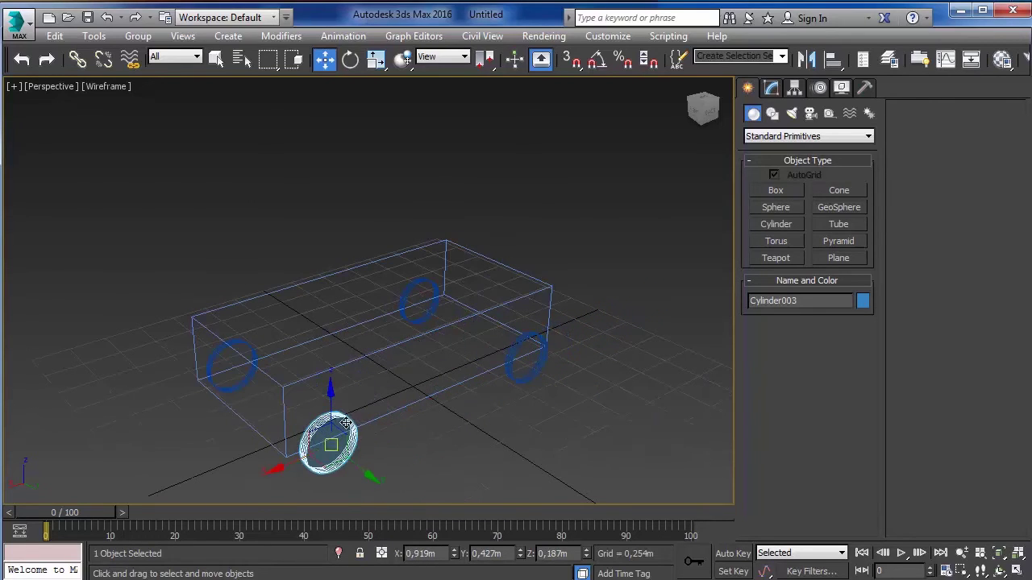
pyautogui.moveTo(369, 411); pyautogui.dragTo(364, 262, button='middle')
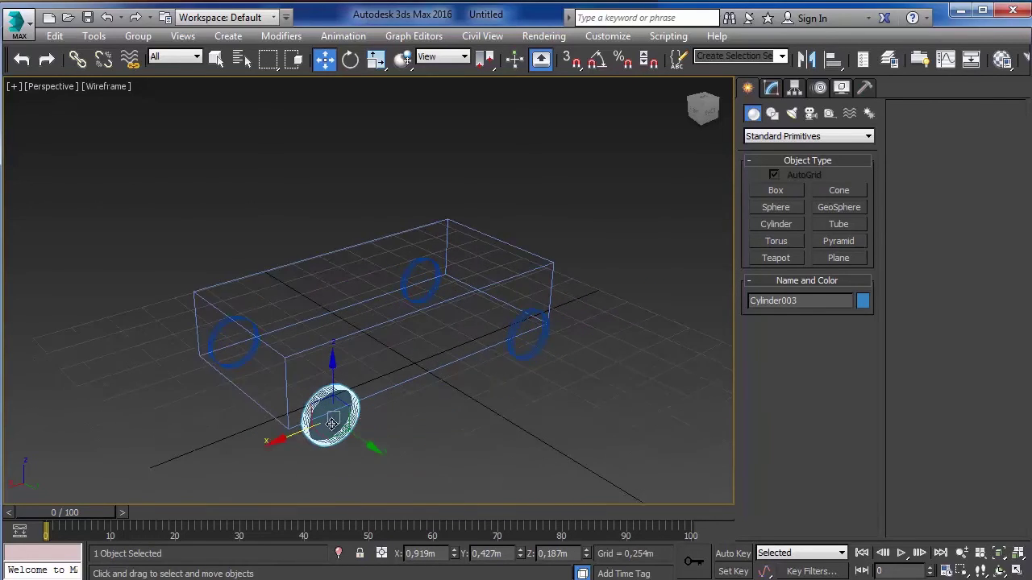
pyautogui.keyDown('shift'); pyautogui.moveTo(254, 349); pyautogui.dragTo(271, 323); pyautogui.keyUp('shift')
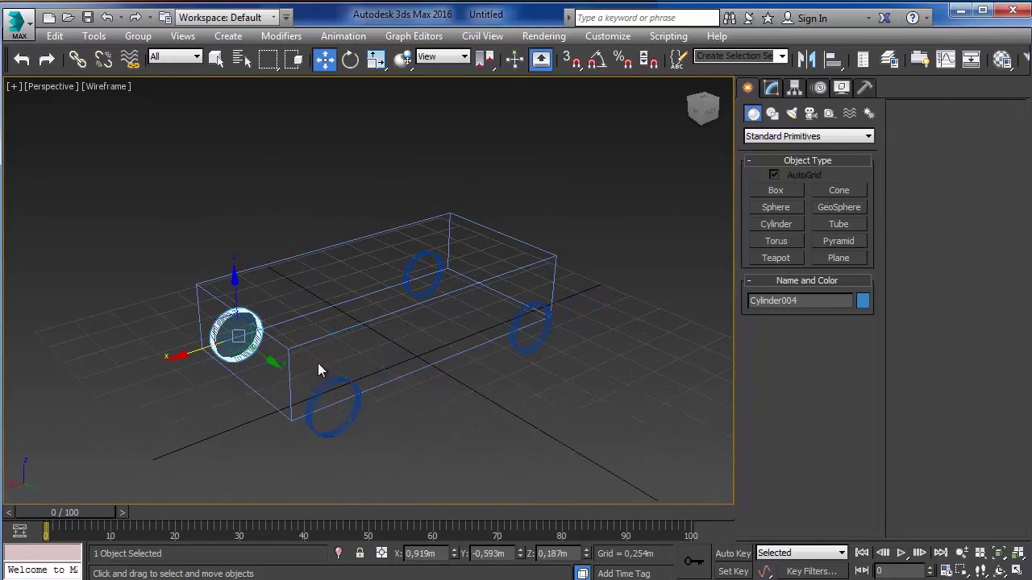
pyautogui.click(415, 260)
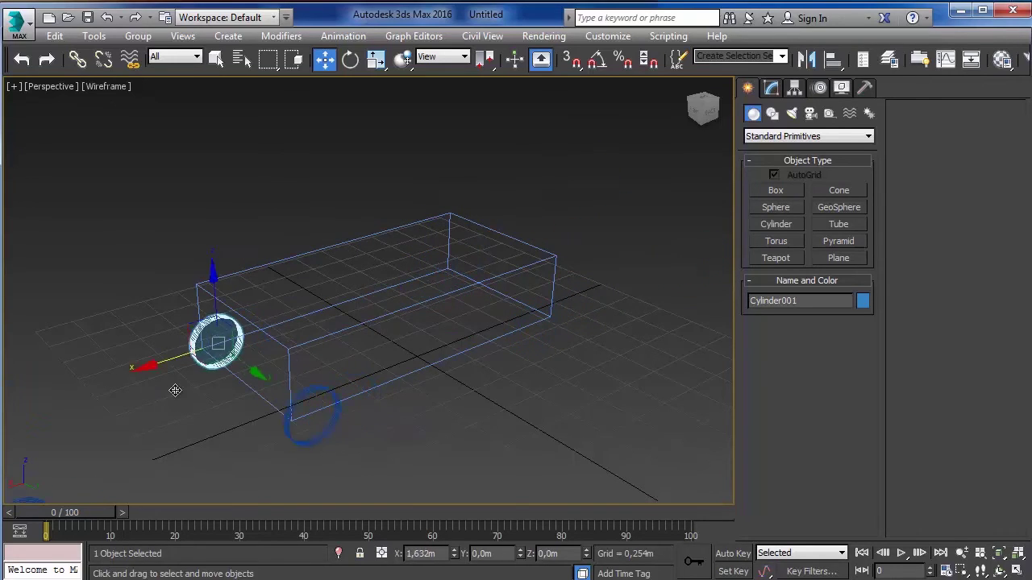
pyautogui.moveTo(434, 271); pyautogui.dragTo(307, 291)
pyautogui.rightClick(306, 290)
# Drag the Box001 body so its four linked wheels move along with it
pyautogui.click(528, 242)
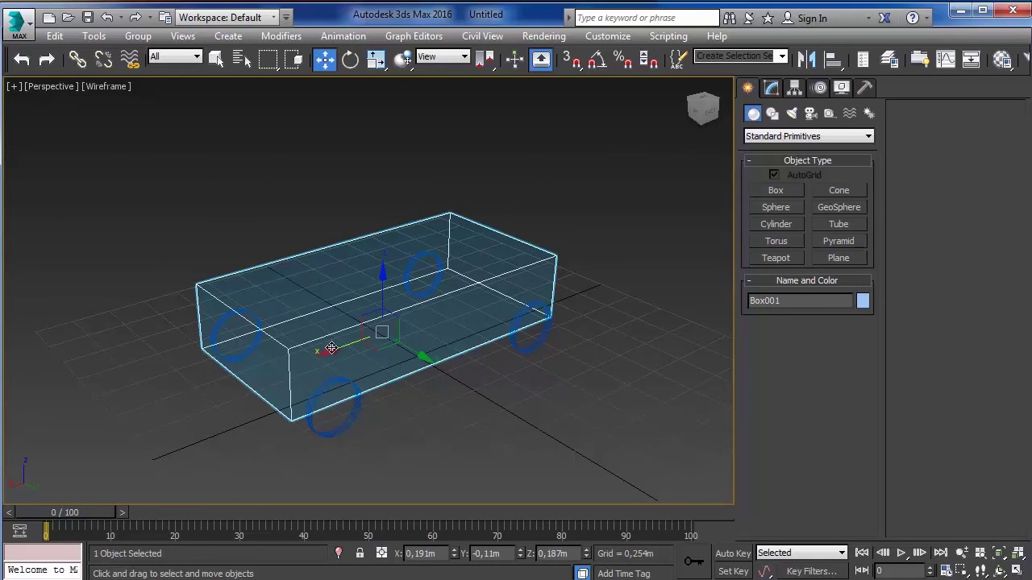
pyautogui.moveTo(330, 348)
pyautogui.mouseDown()
pyautogui.moveTo(524, 332)
pyautogui.moveTo(371, 452)
pyautogui.moveTo(329, 412)
pyautogui.moveTo(421, 339)
pyautogui.moveTo(389, 265)
pyautogui.mouseUp()
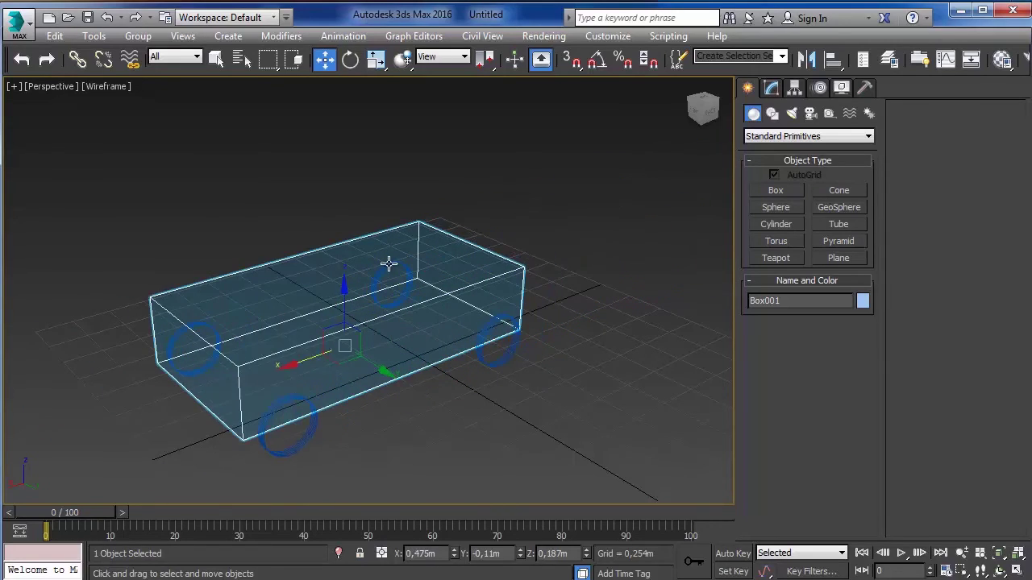
pyautogui.click(367, 265)
pyautogui.click(373, 275)
# Rotate the near, far front and right-hand wheels individually about their Y axes
pyautogui.keyDown('alt'); pyautogui.moveTo(373, 276); pyautogui.dragTo(566, 290, button='middle'); pyautogui.keyUp('alt')
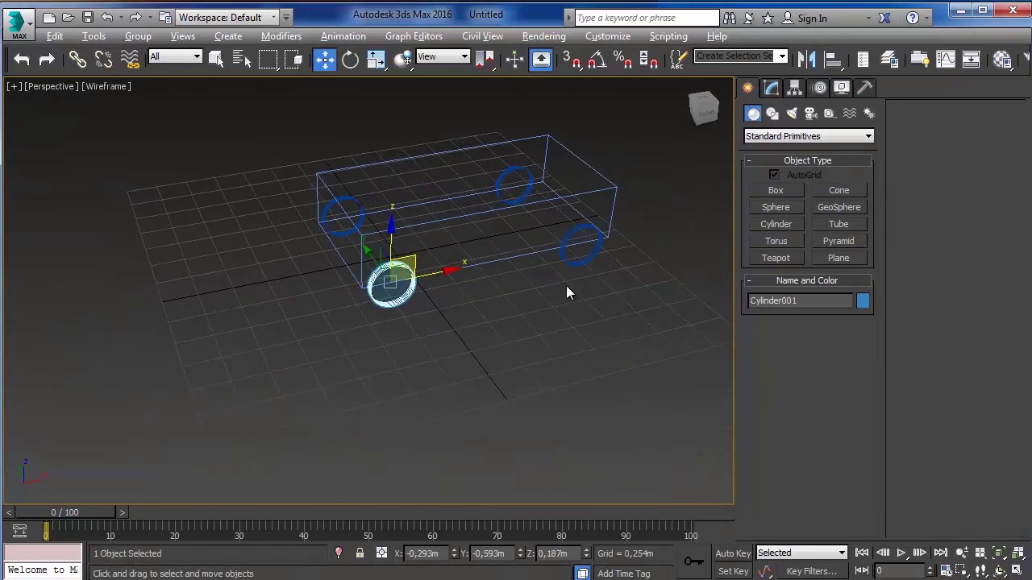
pyautogui.press('e')
pyautogui.keyDown('alt'); pyautogui.moveTo(395, 253); pyautogui.dragTo(364, 242, button='middle'); pyautogui.keyUp('alt')
pyautogui.moveTo(364, 242)
pyautogui.mouseDown()
pyautogui.moveTo(346, 256)
pyautogui.moveTo(188, 285)
pyautogui.moveTo(396, 242)
pyautogui.moveTo(372, 242)
pyautogui.mouseUp()
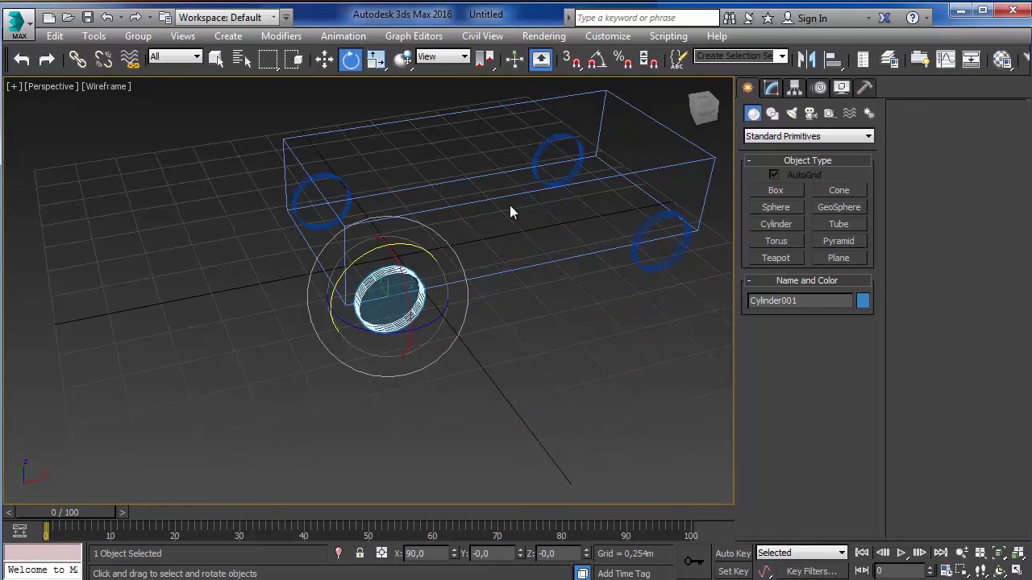
pyautogui.moveTo(509, 212)
pyautogui.keyDown('alt'); pyautogui.mouseDown(button='middle')
pyautogui.moveTo(525, 249)
pyautogui.moveTo(510, 189)
pyautogui.moveTo(422, 218)
pyautogui.mouseUp(button='middle'); pyautogui.keyUp('alt')
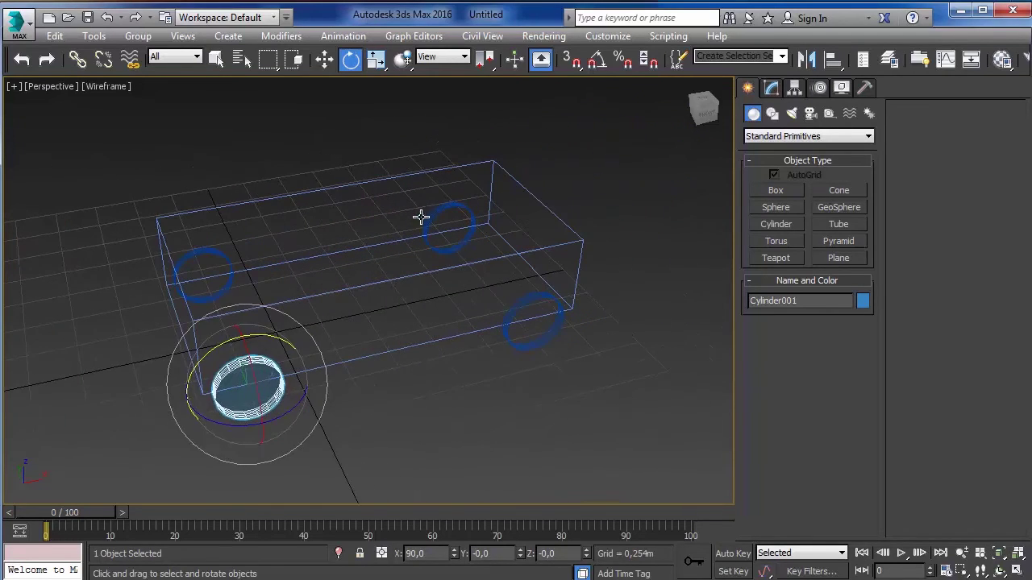
pyautogui.click(421, 218)
pyautogui.moveTo(416, 188); pyautogui.dragTo(413, 168)
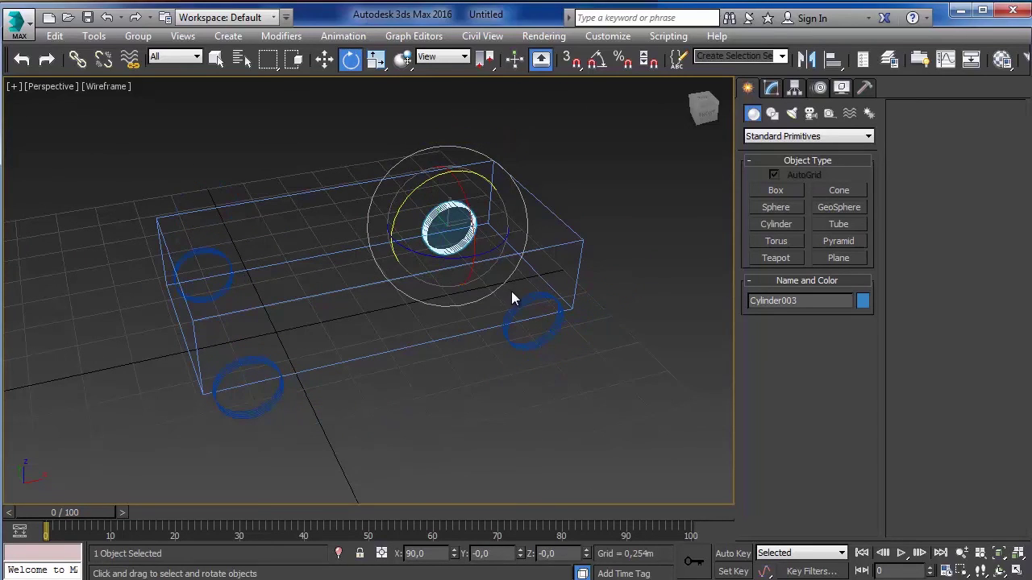
pyautogui.moveTo(512, 291)
pyautogui.mouseDown()
pyautogui.moveTo(434, 357)
pyautogui.moveTo(629, 277)
pyautogui.mouseUp()
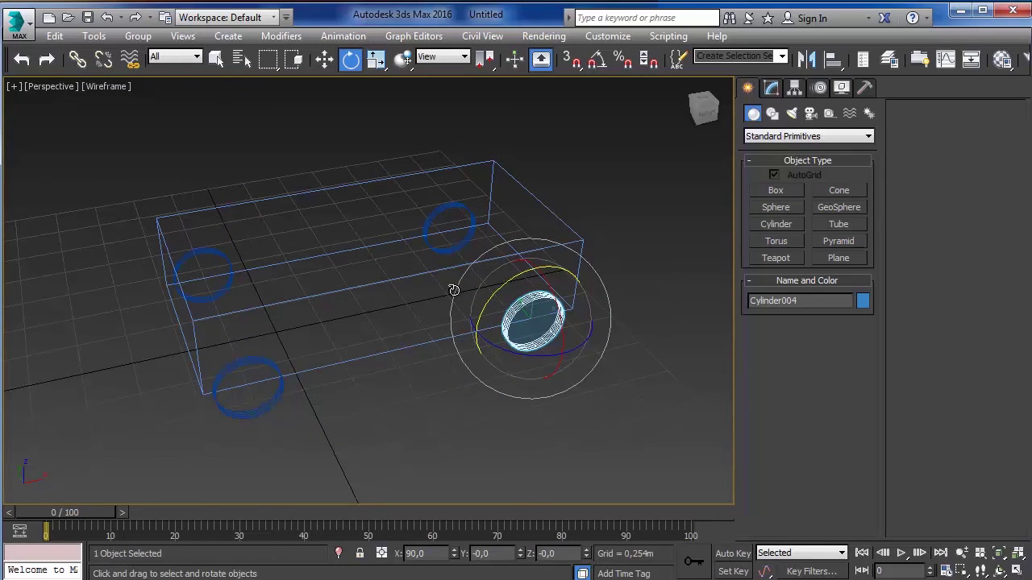
# Rotate Box001 about Y so the linked wheels turn with it
pyautogui.click(433, 272)
pyautogui.moveTo(345, 260)
pyautogui.mouseDown()
pyautogui.moveTo(327, 252)
pyautogui.moveTo(589, 230)
pyautogui.mouseUp()
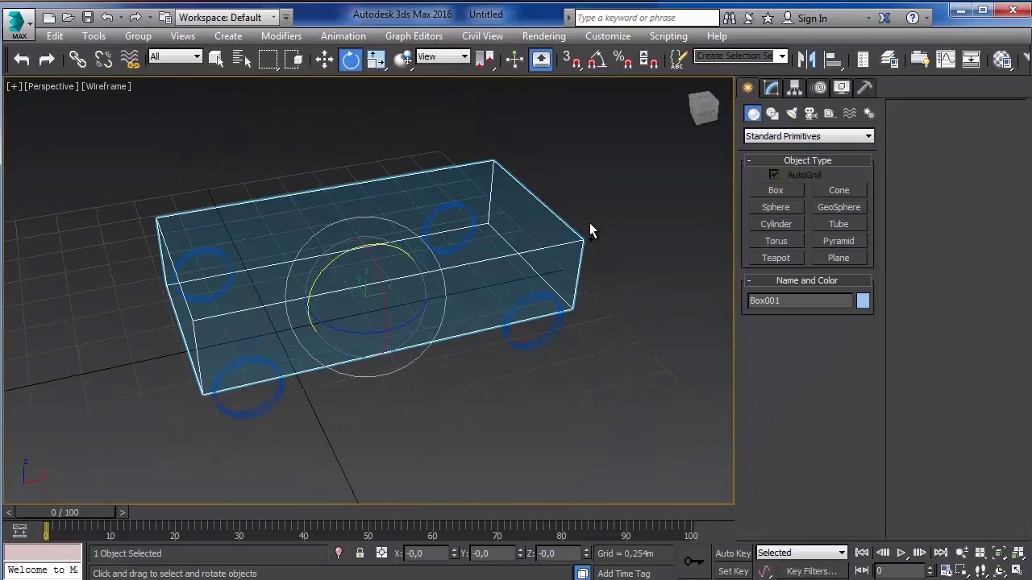
pyautogui.click(615, 182)
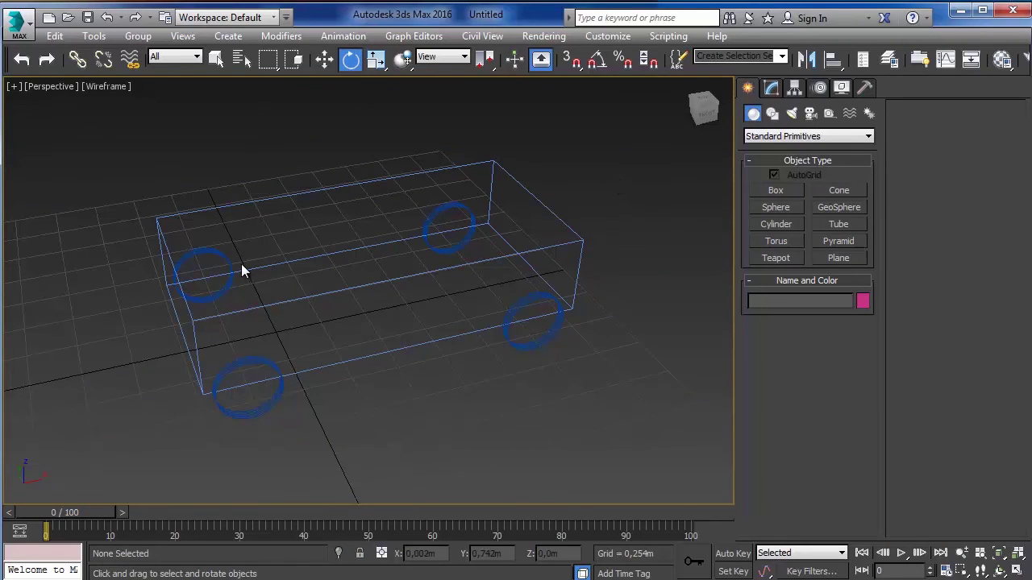
# Unlink rear-left wheel Cylinder002 from the Box001 body
pyautogui.click(210, 262)
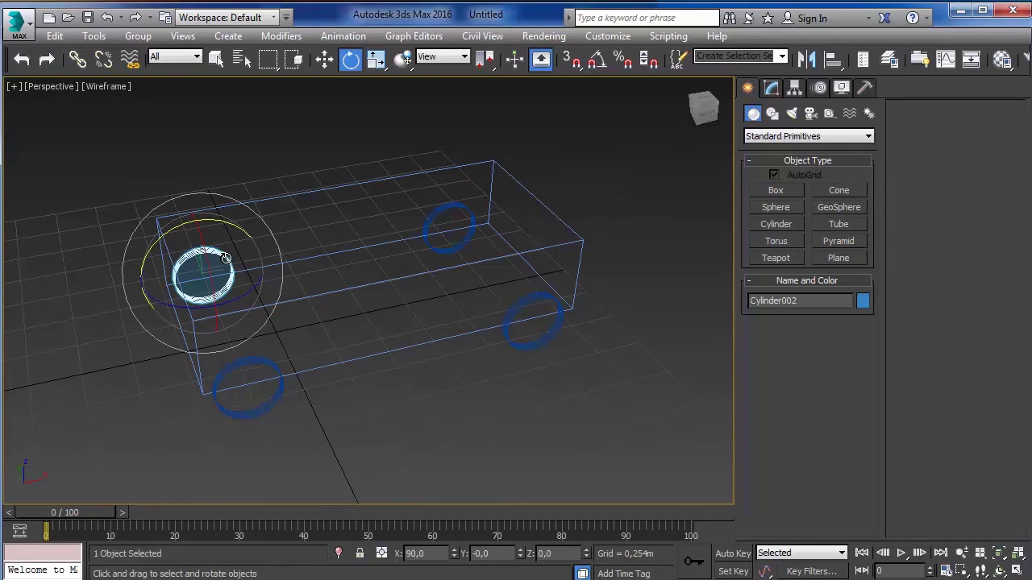
pyautogui.click(101, 65)
pyautogui.click(242, 139)
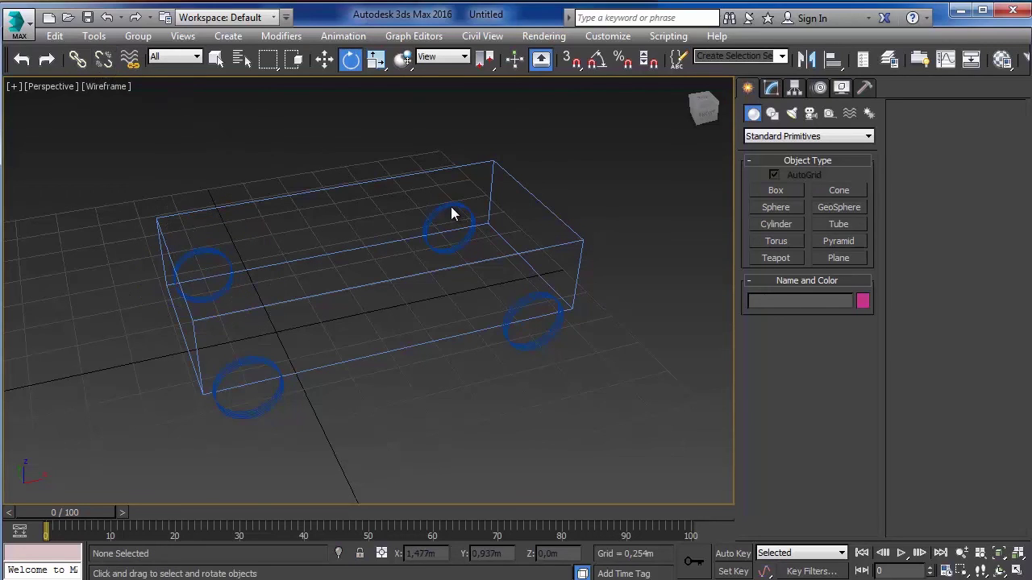
# Slide wheel Cylinder003 along X on its own, independent of the body
pyautogui.click(451, 213)
pyautogui.press('w')
pyautogui.moveTo(530, 211)
pyautogui.mouseDown()
pyautogui.moveTo(507, 223)
pyautogui.moveTo(575, 212)
pyautogui.mouseUp()
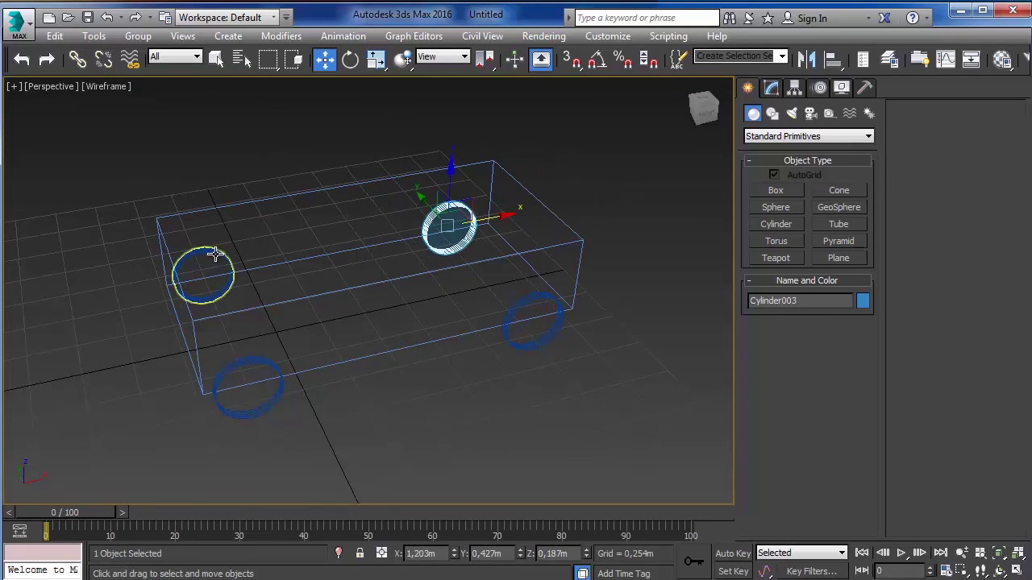
# Nudge the Box001 body slightly to the left
pyautogui.click(272, 361)
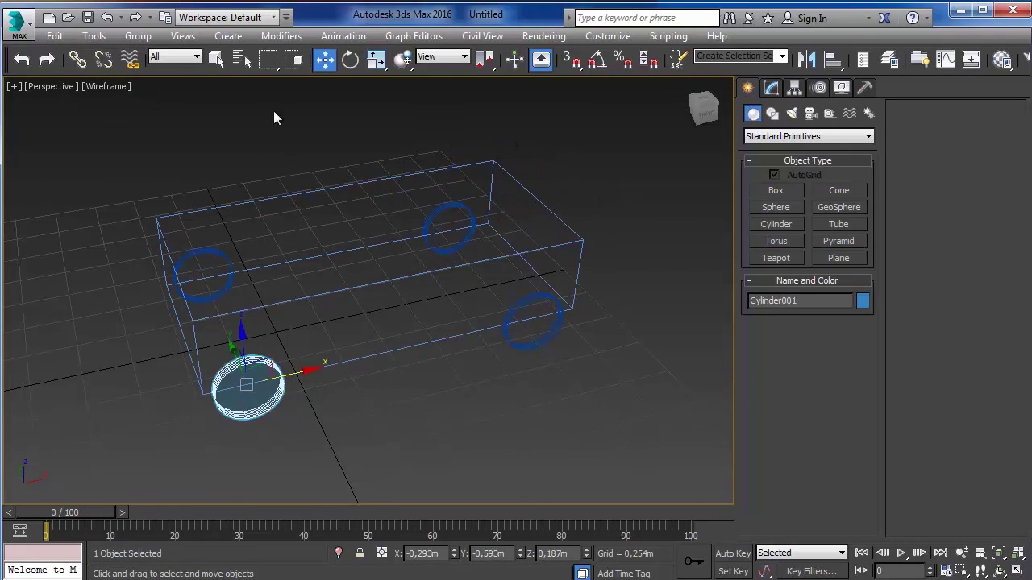
pyautogui.click(274, 246)
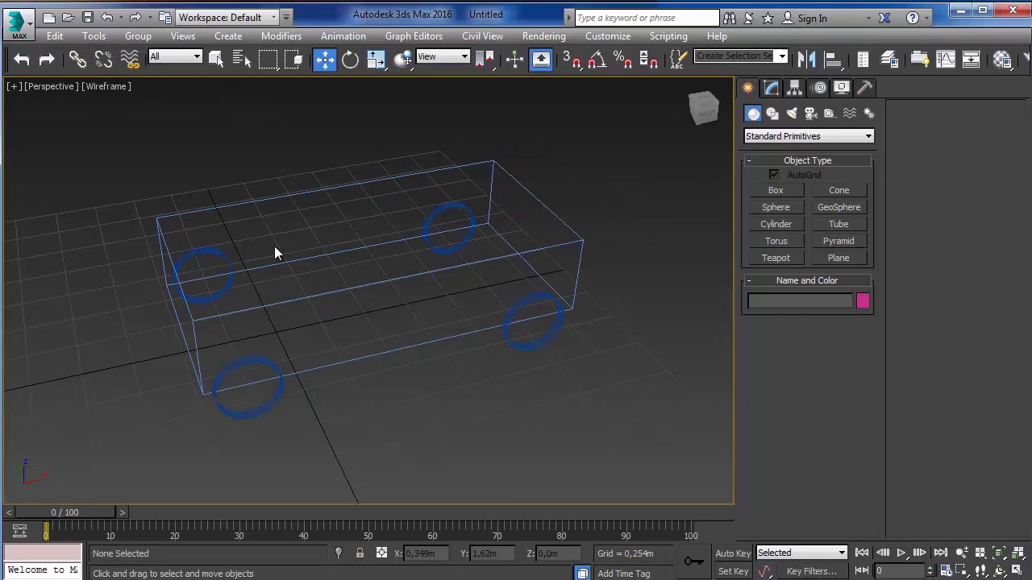
pyautogui.click(315, 295)
pyautogui.moveTo(438, 287)
pyautogui.mouseDown()
pyautogui.moveTo(255, 327)
pyautogui.moveTo(368, 333)
pyautogui.mouseUp()
# Orbit to a new angle and return the viewport to shaded display
pyautogui.click(637, 260)
pyautogui.moveTo(637, 259)
pyautogui.keyDown('alt'); pyautogui.mouseDown(button='middle')
pyautogui.moveTo(621, 267)
pyautogui.moveTo(581, 214)
pyautogui.mouseUp(button='middle'); pyautogui.keyUp('alt')
pyautogui.press('F3')
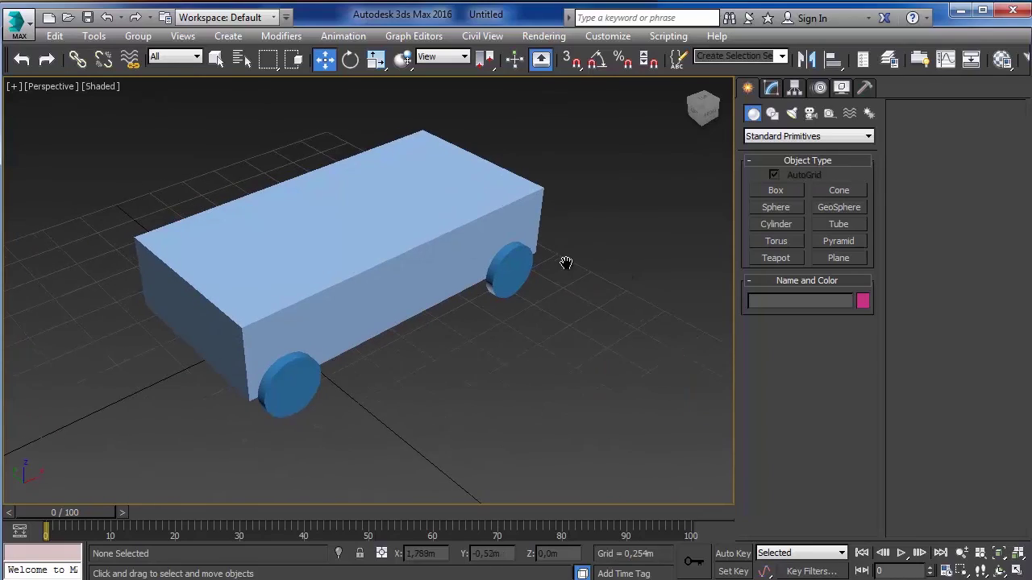